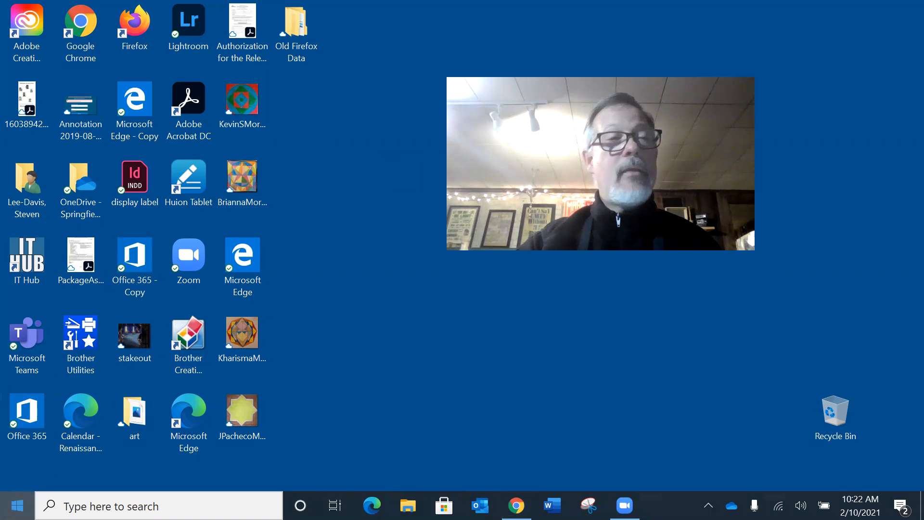
Launch Paint 3D from the installed apps.
click(17, 506)
scroll(99, 332, down, 3)
scroll(100, 334, down, 8)
scroll(100, 332, down, 10)
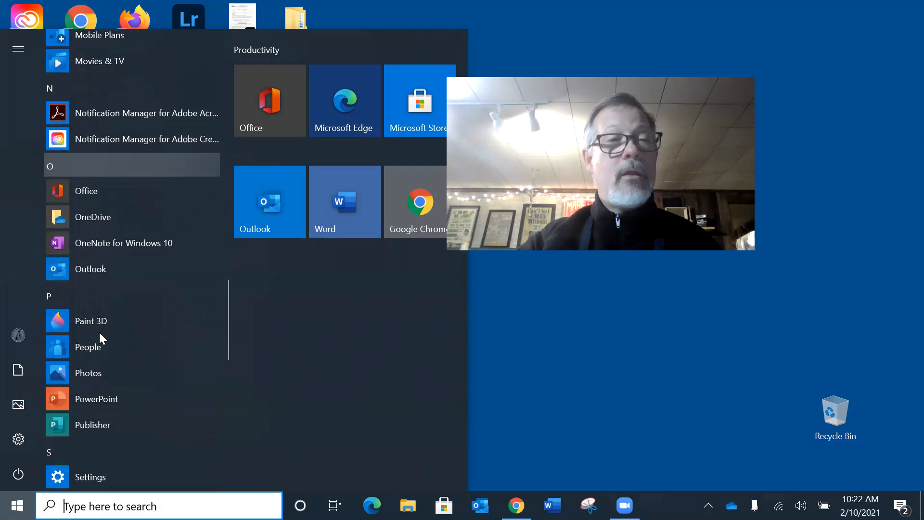
click(63, 318)
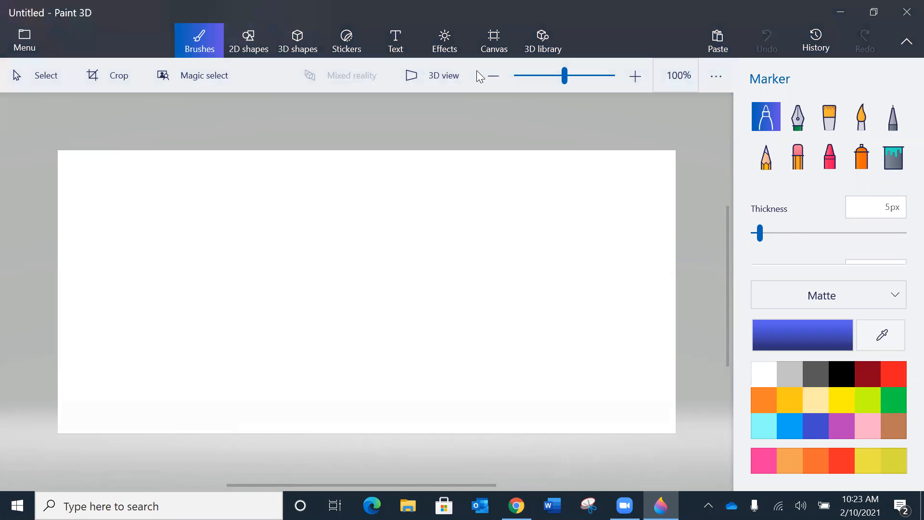
Draw an unfilled black rounded square near the canvas's upper-left corner with a 9px solid outline.
click(252, 37)
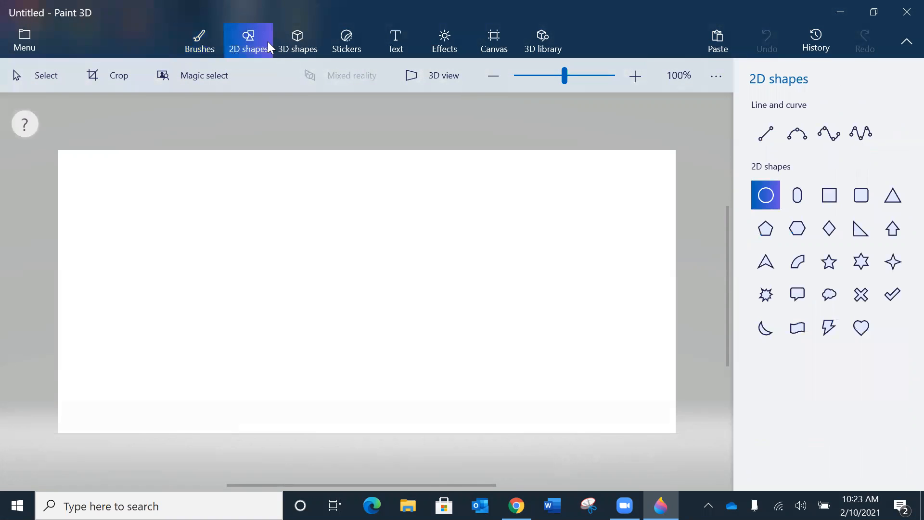
click(863, 201)
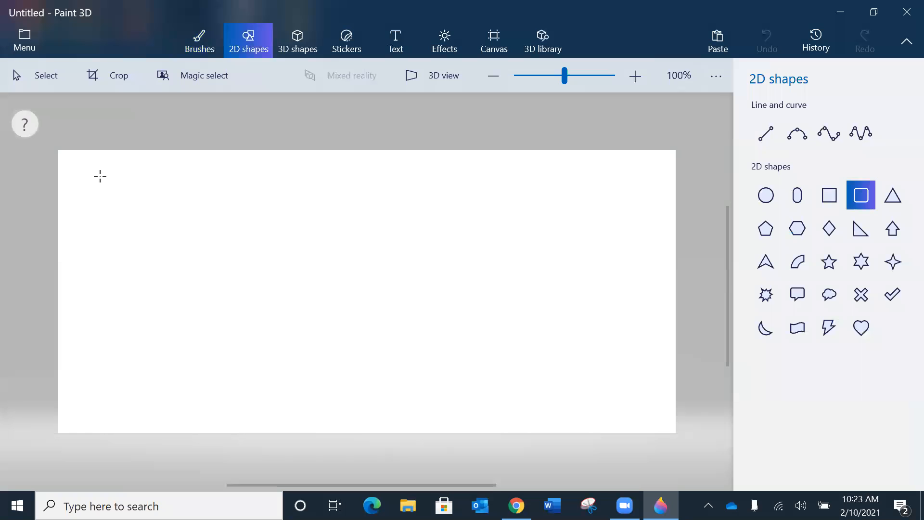
drag(87, 168, 175, 249)
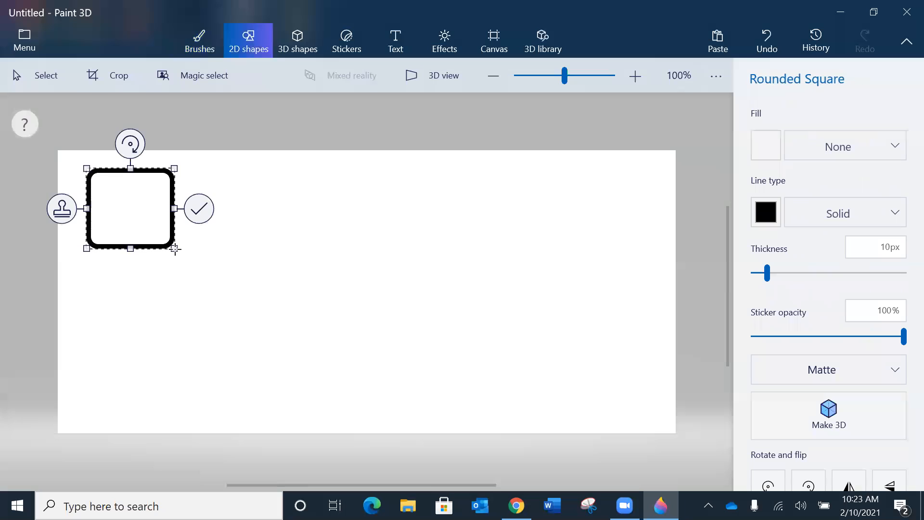
mouse_move(769, 274)
mouse_down()
mouse_move(825, 277)
mouse_move(755, 279)
mouse_move(766, 278)
mouse_up()
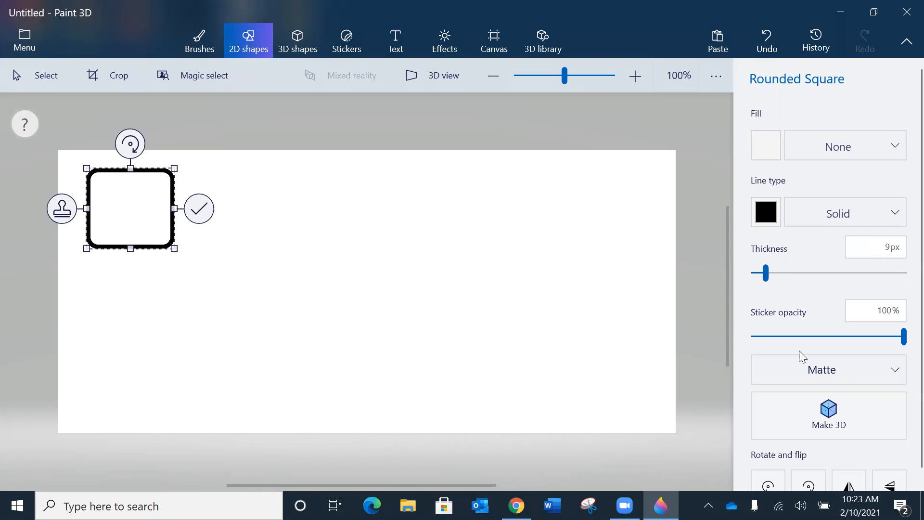
click(250, 229)
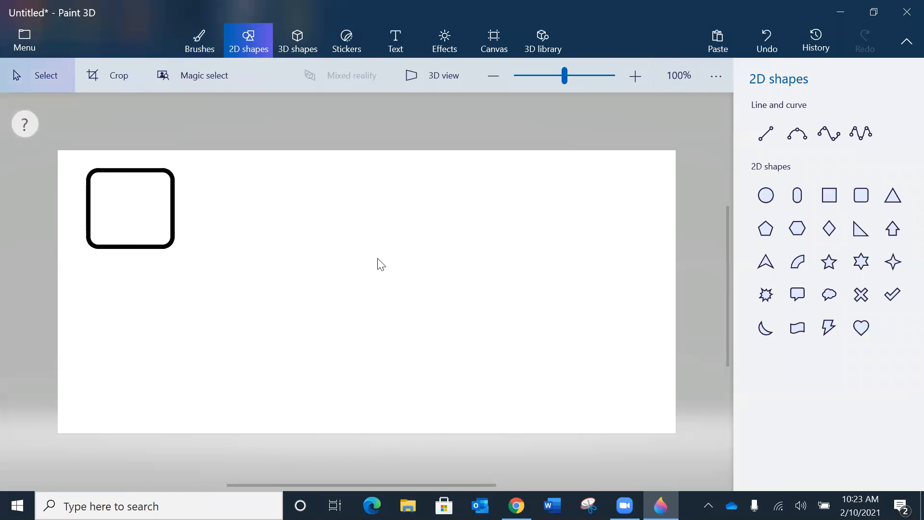
Add a second rounded square overlapping the first one's lower-right corner and a wide rounded rectangle extending right across both.
click(863, 198)
drag(142, 209, 244, 299)
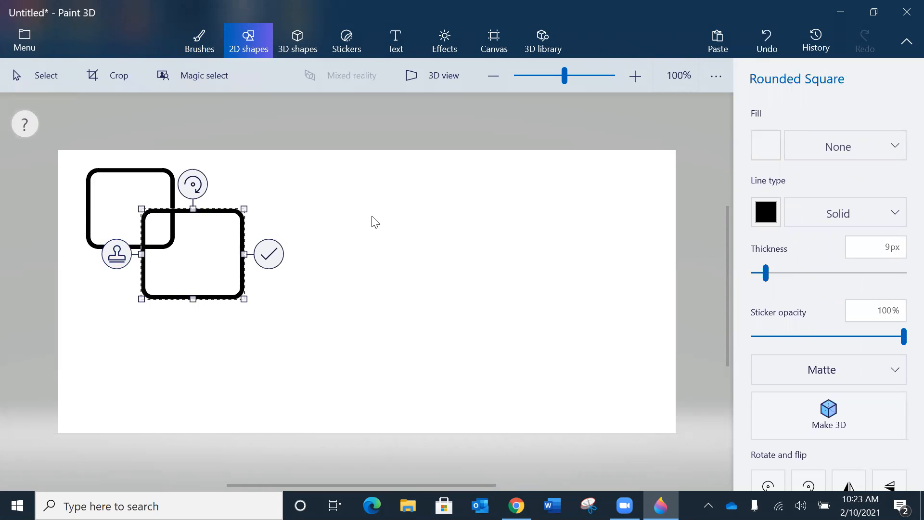
click(358, 217)
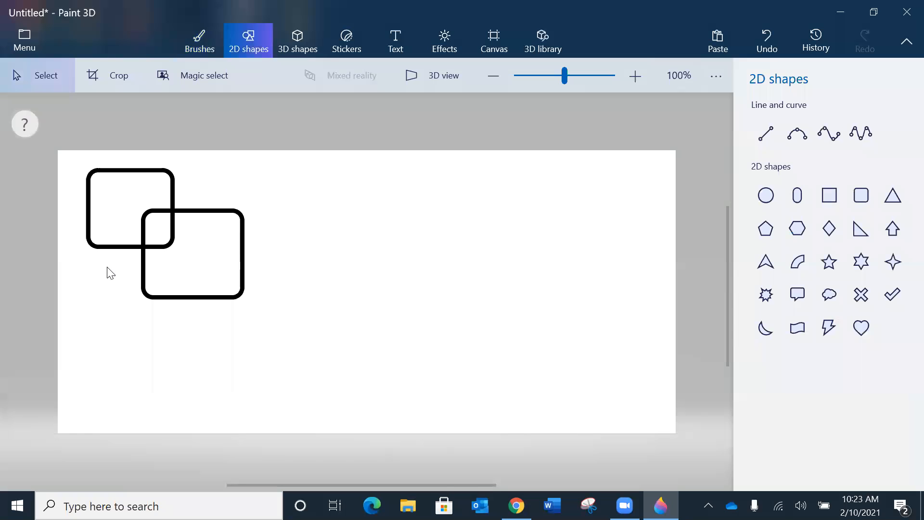
drag(111, 261, 186, 358)
click(344, 304)
click(861, 195)
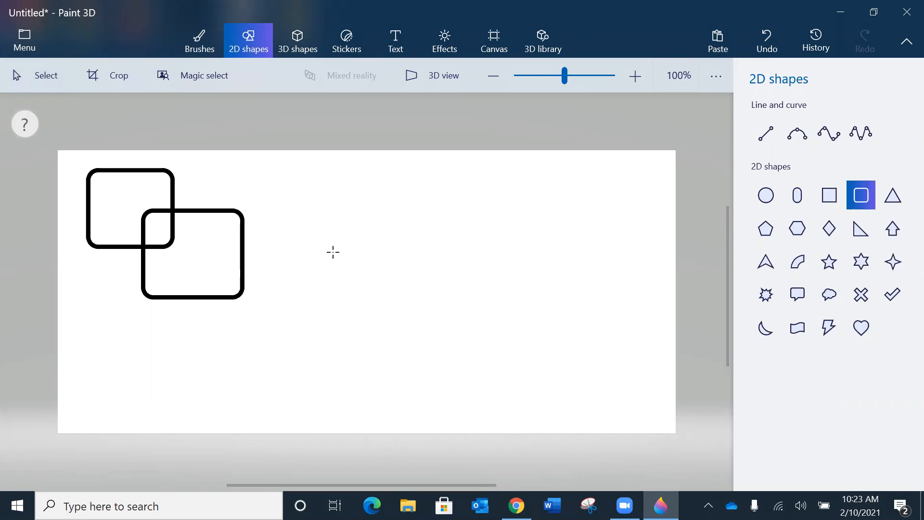
drag(156, 184, 332, 271)
click(409, 259)
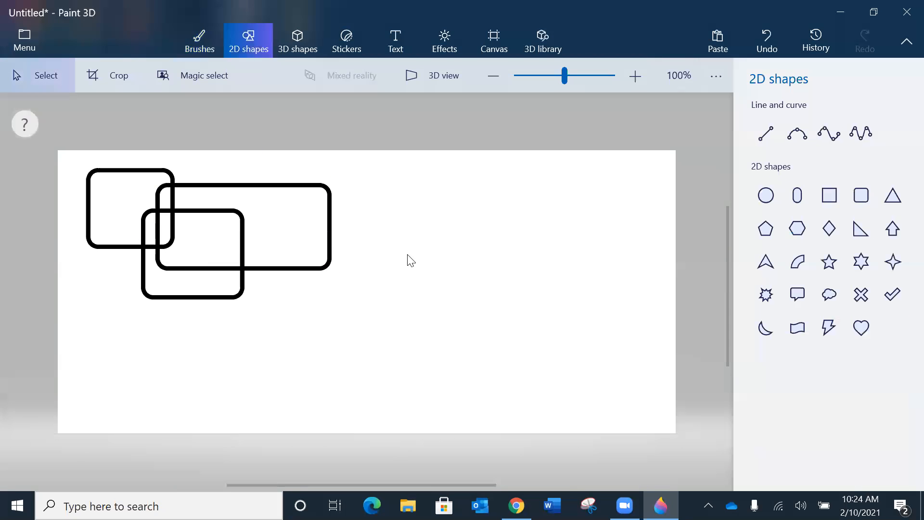
Draw a tall rounded rectangle across the wide rectangle's right end and another wide one crossing the tall one's lower half.
click(854, 193)
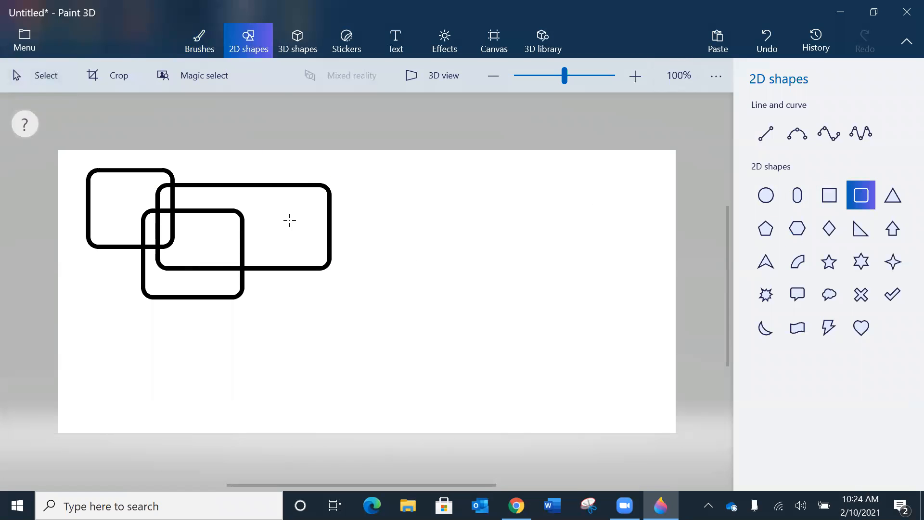
drag(291, 168, 377, 337)
click(506, 279)
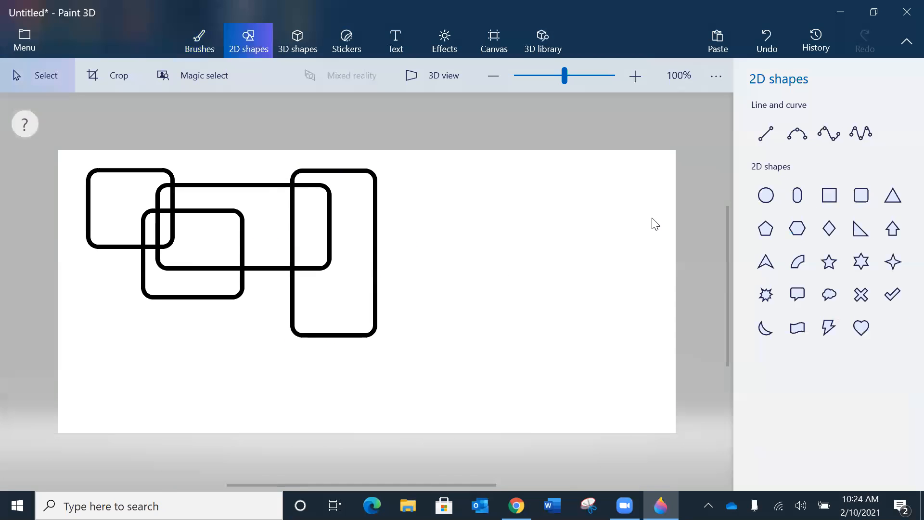
click(862, 198)
drag(268, 248, 451, 313)
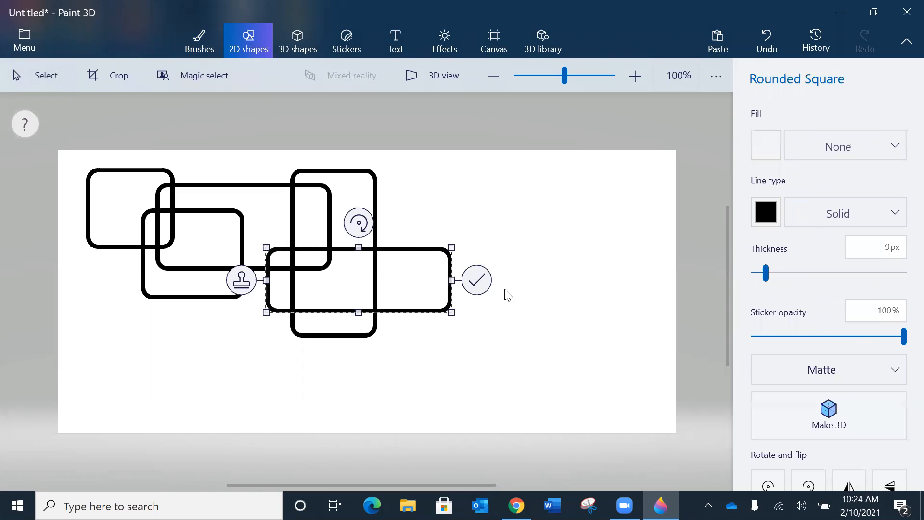
click(571, 282)
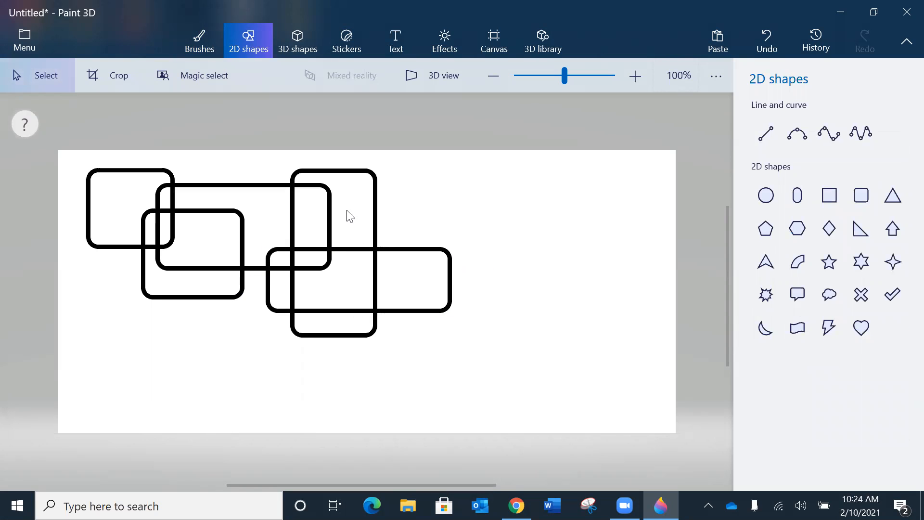
Add a rounded square overlapping the lower wide rectangle's right end and a tall rounded rectangle overlapping that square's lower-right corner.
click(862, 201)
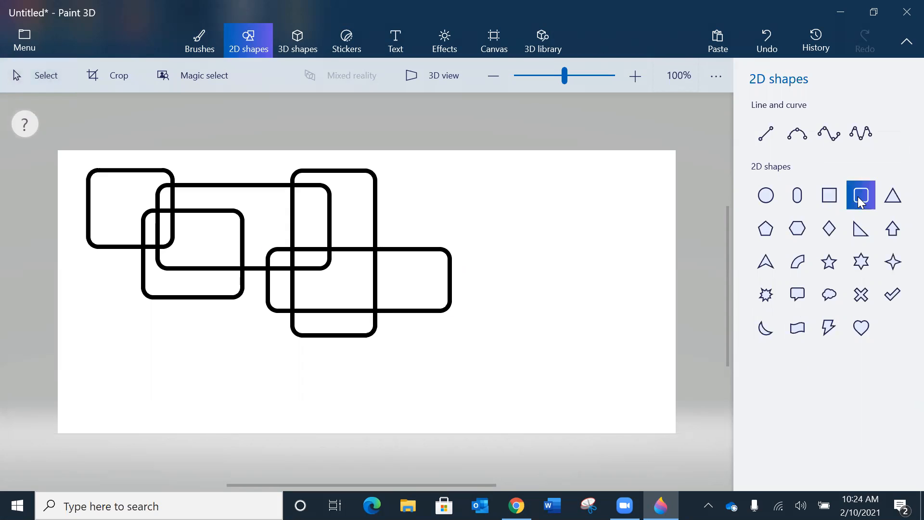
drag(470, 318, 487, 286)
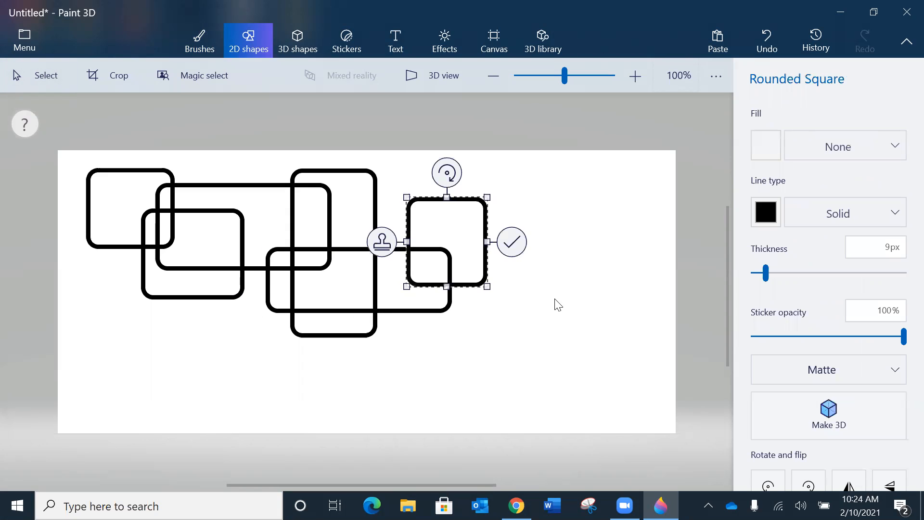
click(558, 307)
click(861, 195)
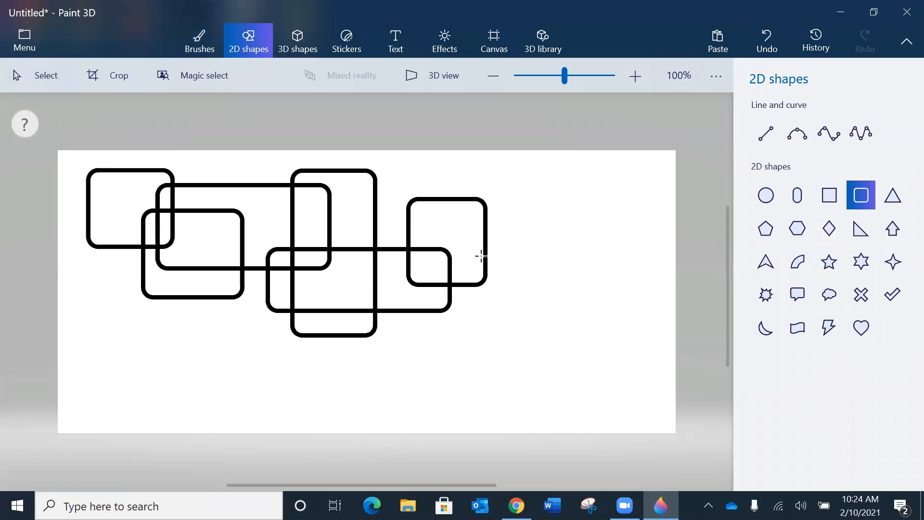
drag(434, 273, 514, 357)
click(559, 202)
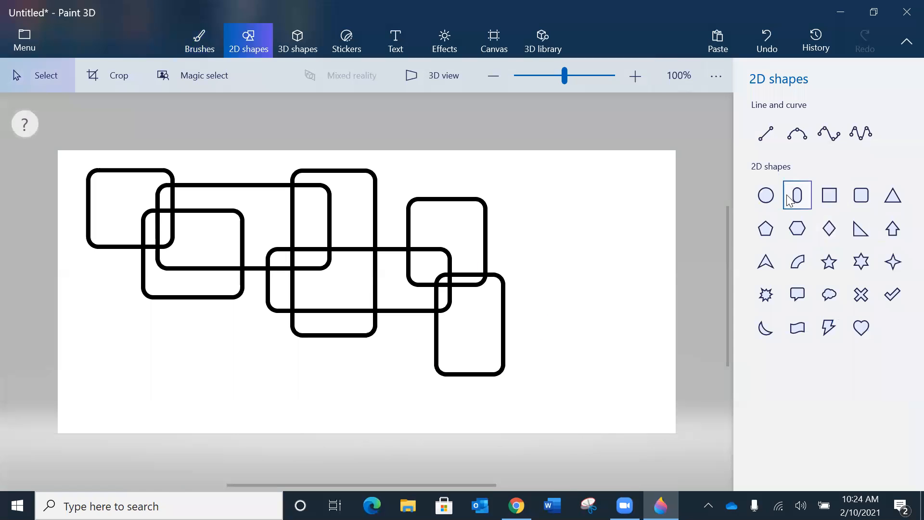
Draw a rounded square overlapping both the rightmost upper square and the tall rectangle below it.
click(866, 197)
drag(472, 227, 572, 332)
click(592, 190)
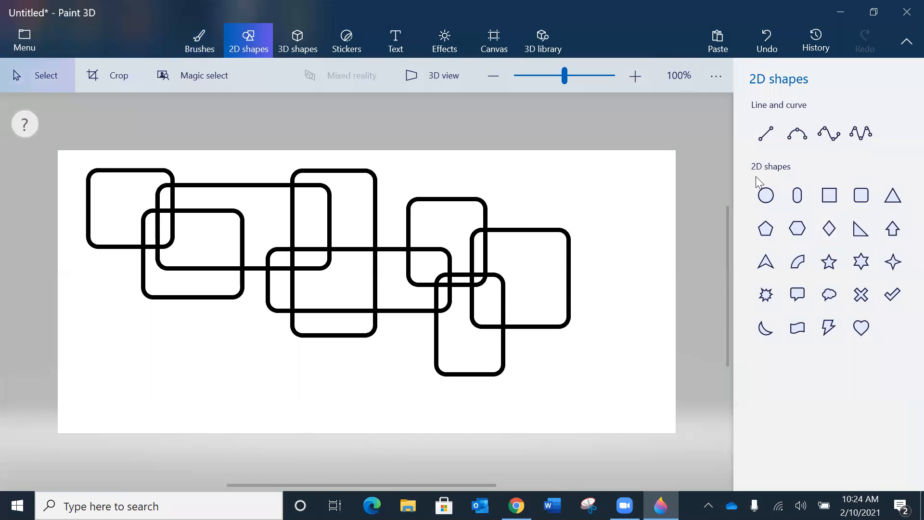
Draw a narrow rounded bar spanning nearly the canvas height through the rightmost square, and a large rounded rectangle across its upper half.
click(863, 194)
drag(518, 159, 553, 410)
click(621, 219)
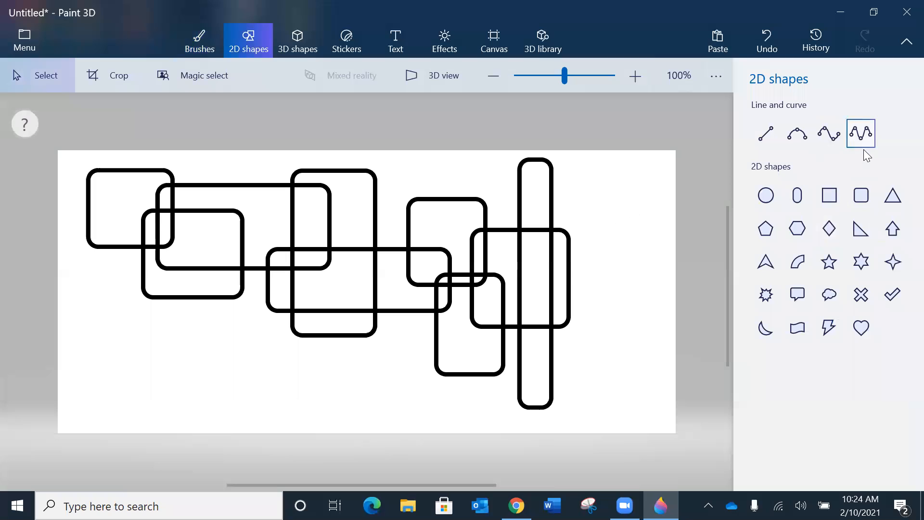
drag(542, 236, 637, 281)
click(721, 181)
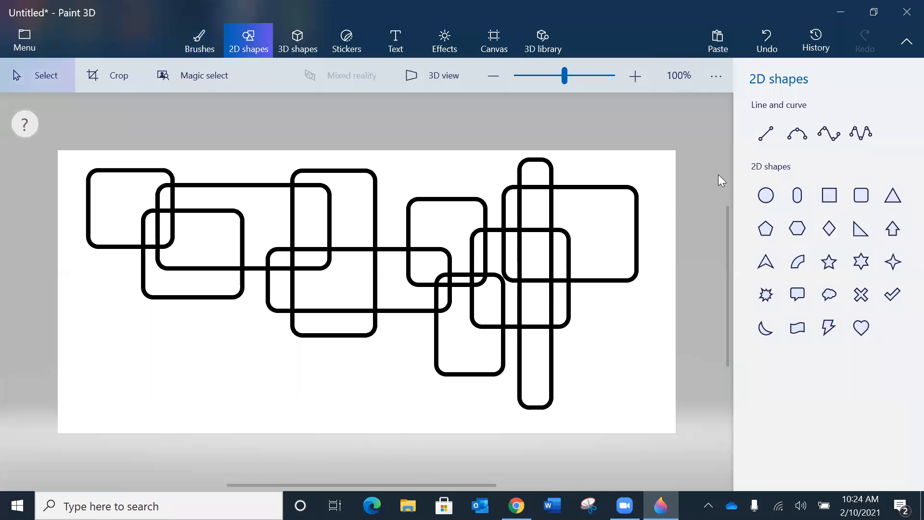
Add two upright rounded rectangles in the canvas's lower half, one below the leftmost squares and one overlapping the central tall rectangle's lower-right corner.
click(862, 195)
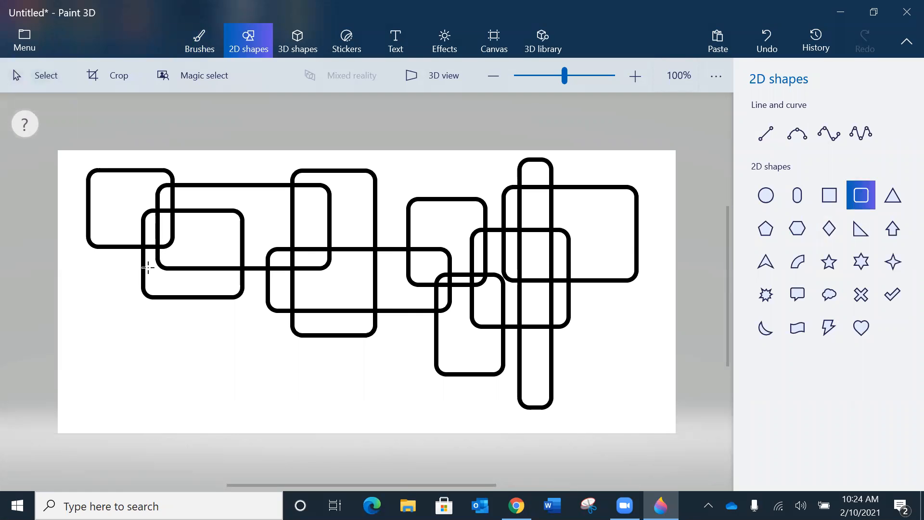
drag(115, 271, 182, 403)
click(359, 406)
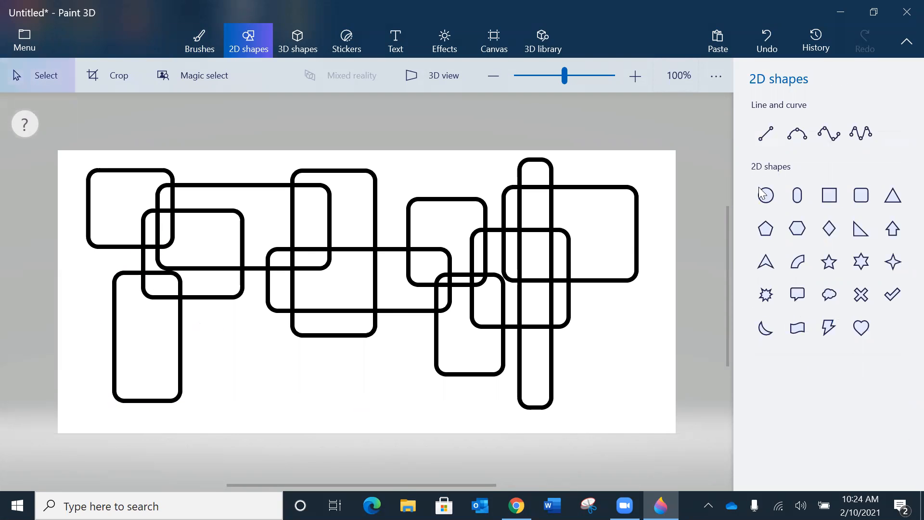
click(862, 195)
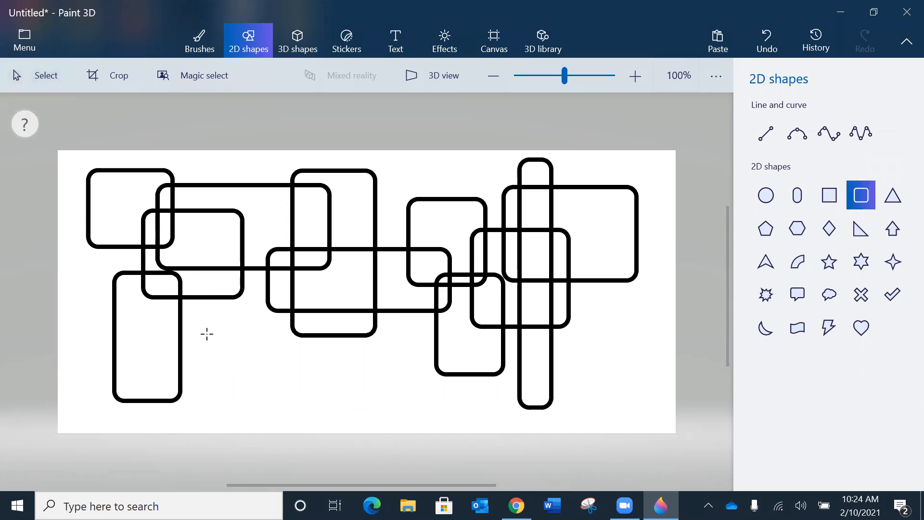
drag(334, 292, 408, 396)
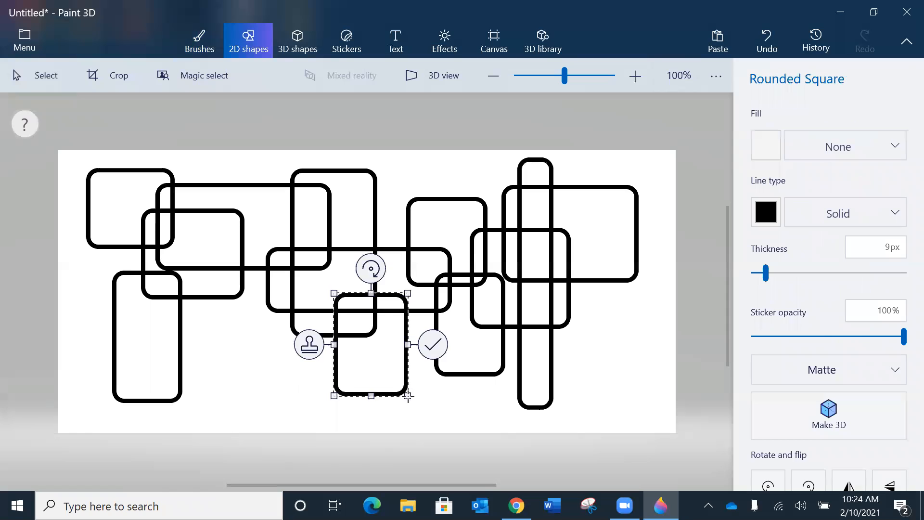
click(638, 356)
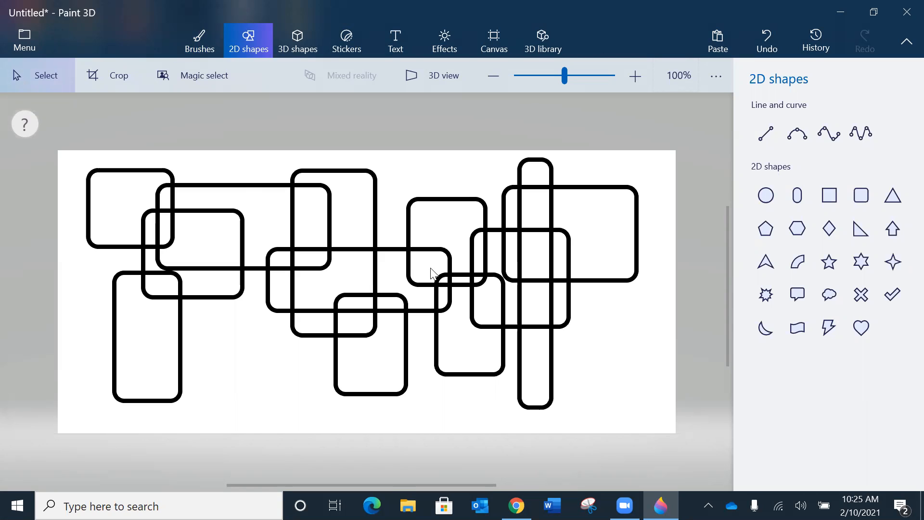
Change the pink custom color swatch in the brush palette to a vivid purple.
click(200, 48)
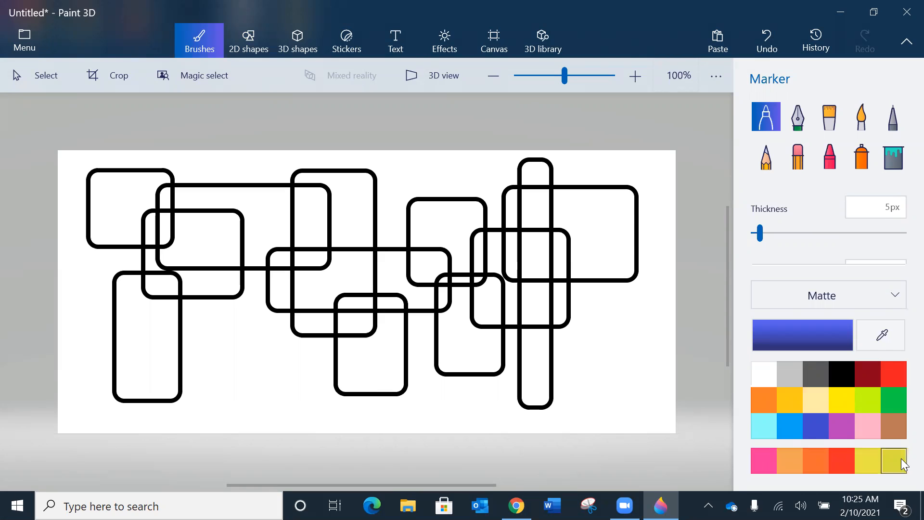
click(765, 462)
click(764, 463)
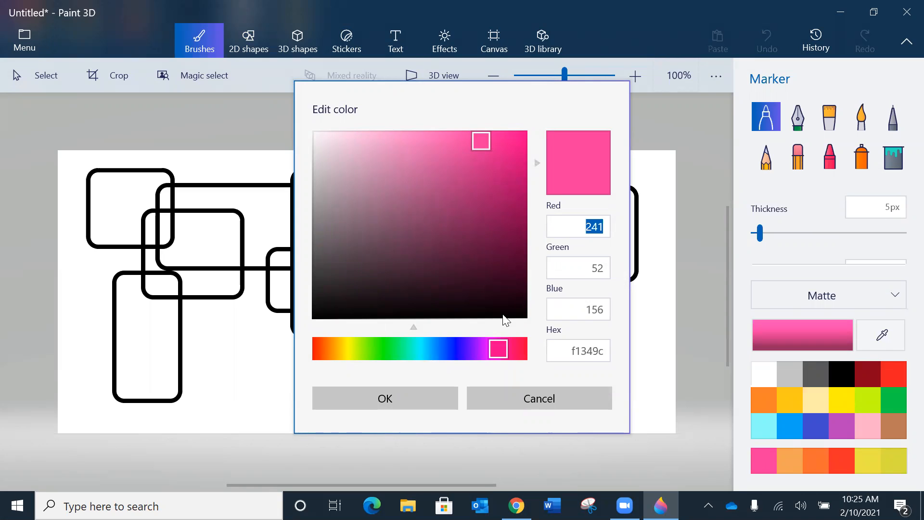
drag(497, 352, 472, 350)
click(493, 162)
mouse_move(494, 164)
mouse_down()
mouse_move(388, 170)
mouse_move(319, 158)
mouse_move(337, 146)
mouse_move(323, 130)
mouse_move(528, 139)
mouse_move(520, 328)
mouse_move(521, 132)
mouse_move(449, 180)
mouse_move(379, 255)
mouse_move(473, 169)
mouse_move(346, 290)
mouse_move(508, 156)
mouse_up()
drag(510, 159, 506, 155)
click(396, 397)
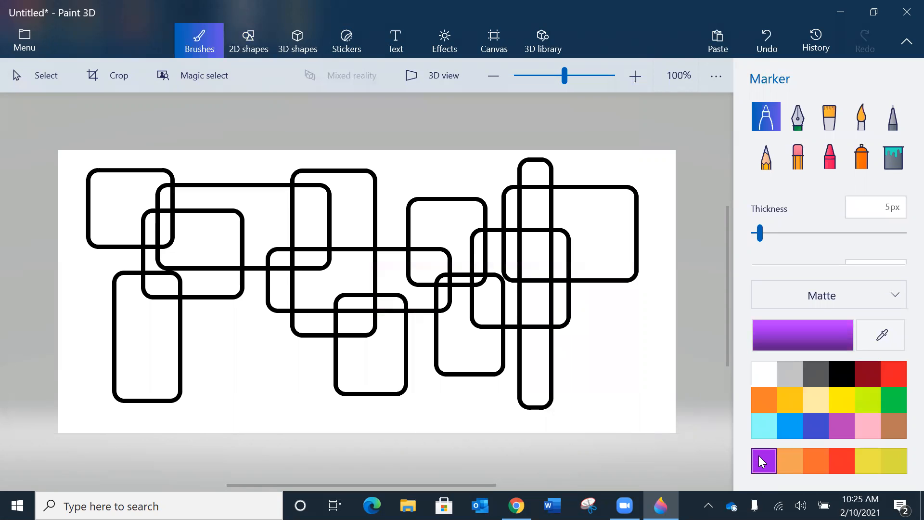
Change the light orange second custom swatch to dark blue, hex 1d2ec6.
double_click(788, 462)
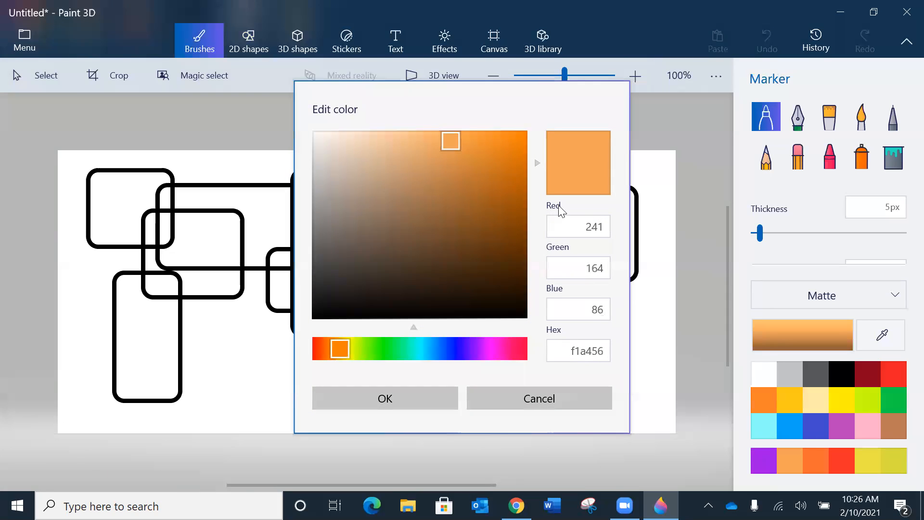
drag(342, 349, 450, 347)
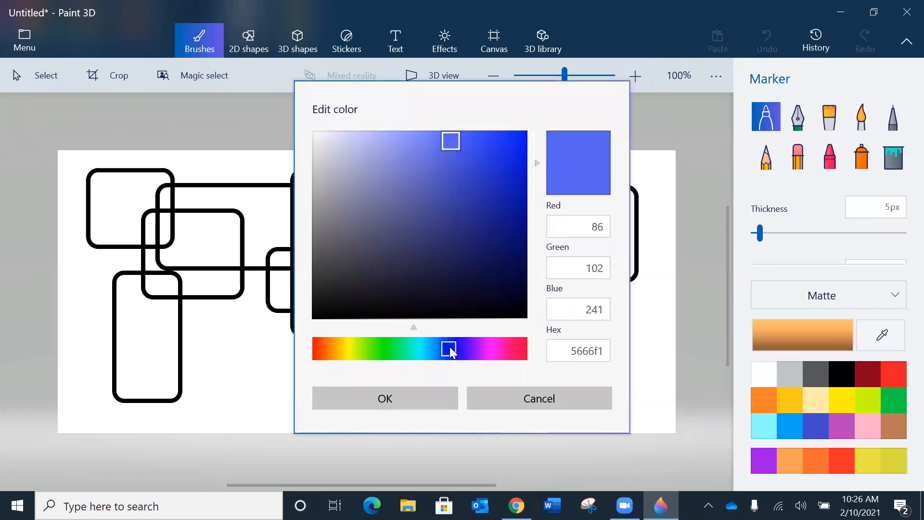
click(495, 172)
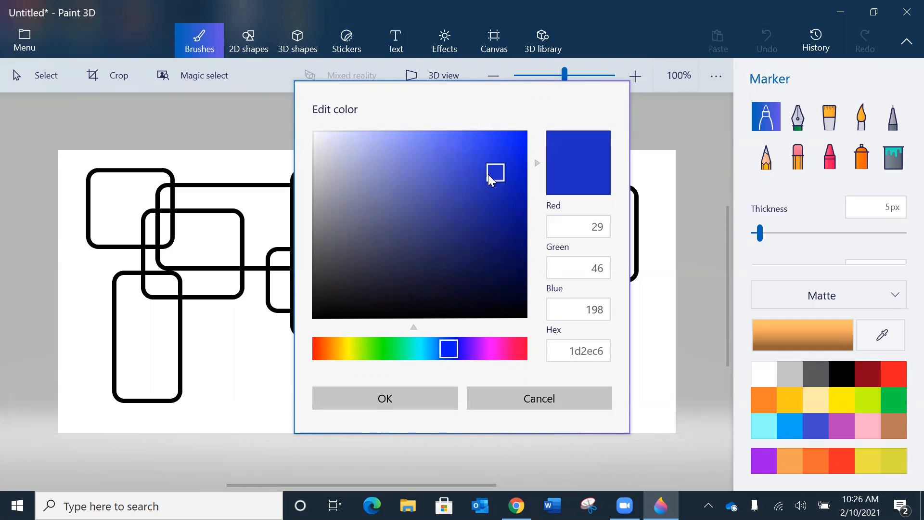
click(390, 396)
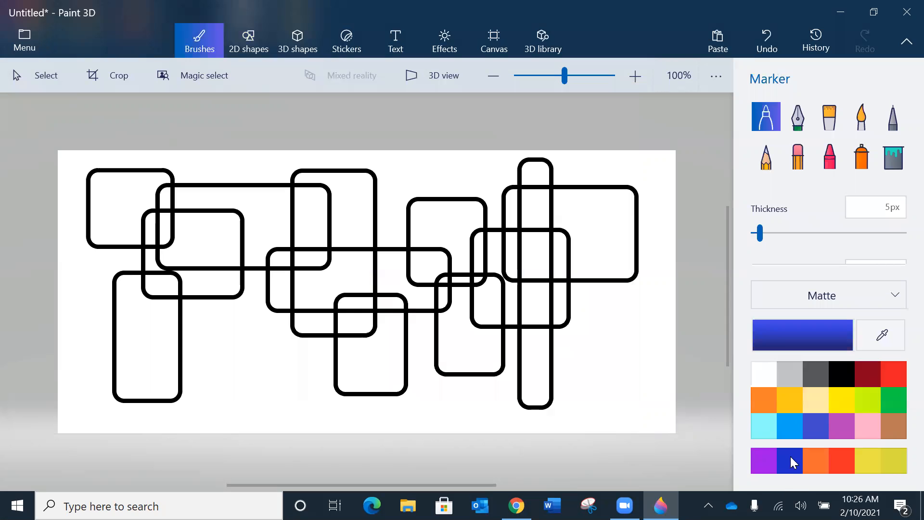
Change the orange third custom swatch to light blue, hex 31acf3.
double_click(819, 464)
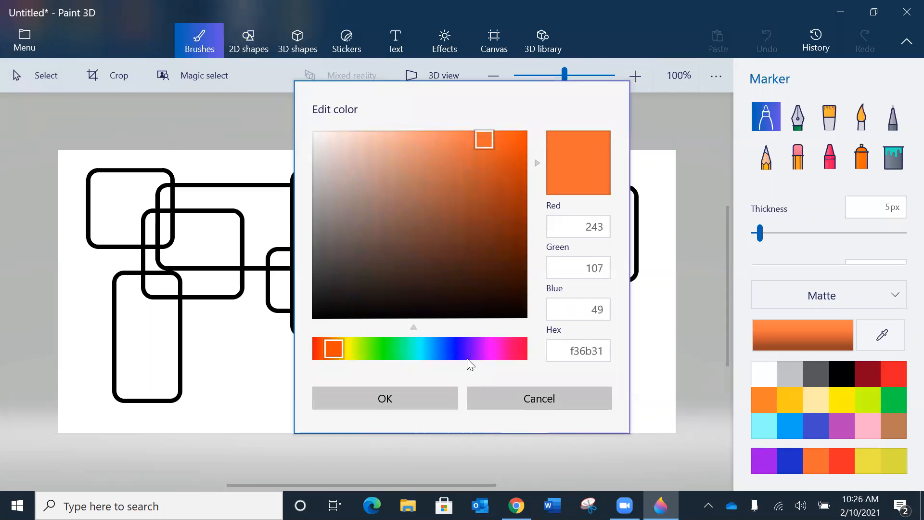
drag(333, 345, 430, 349)
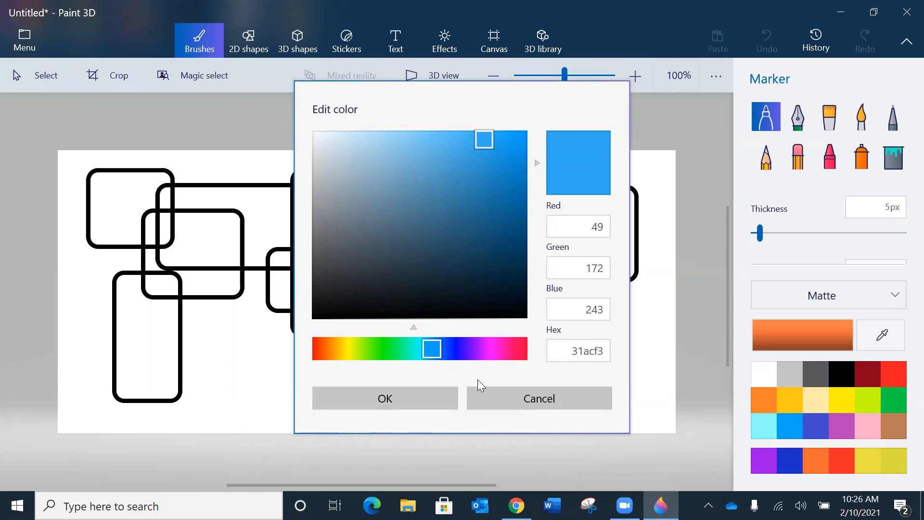
click(406, 400)
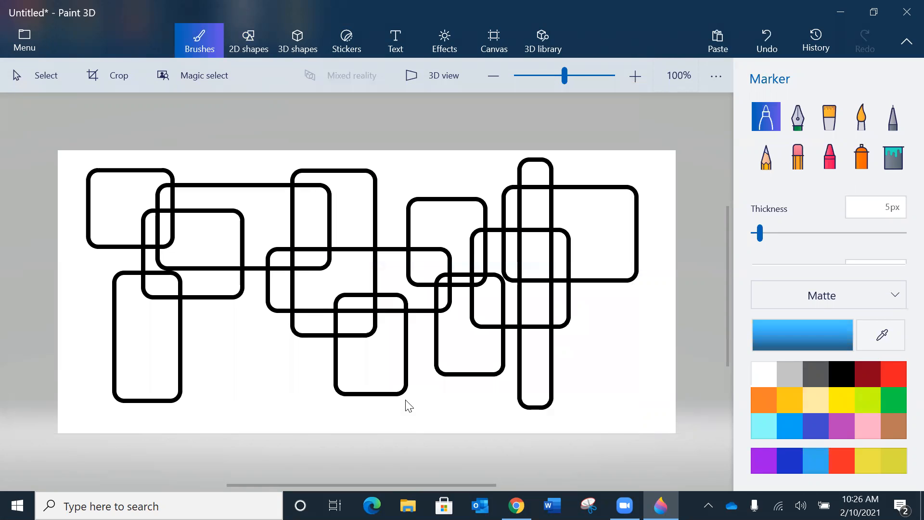
Change the red fourth custom swatch to a medium green, hex 28a01f.
double_click(842, 459)
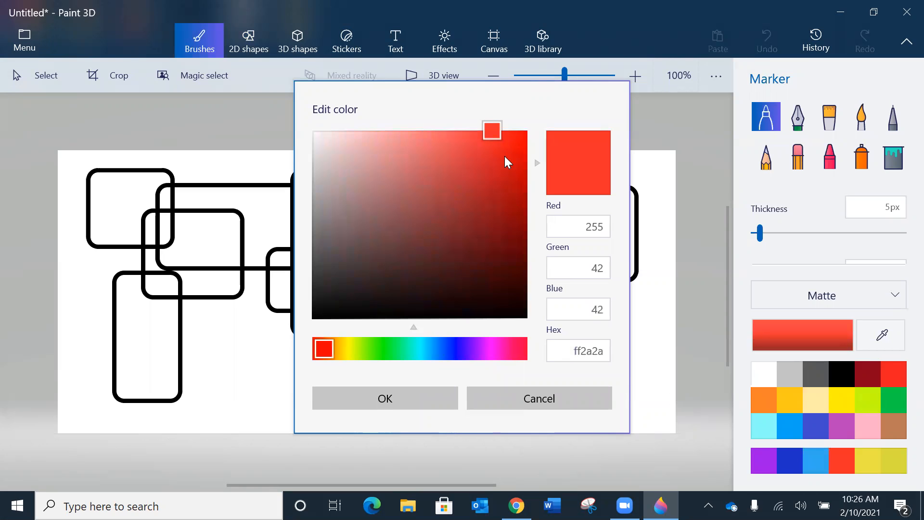
drag(328, 355, 386, 353)
mouse_move(481, 157)
mouse_down()
mouse_move(492, 164)
mouse_move(486, 205)
mouse_up()
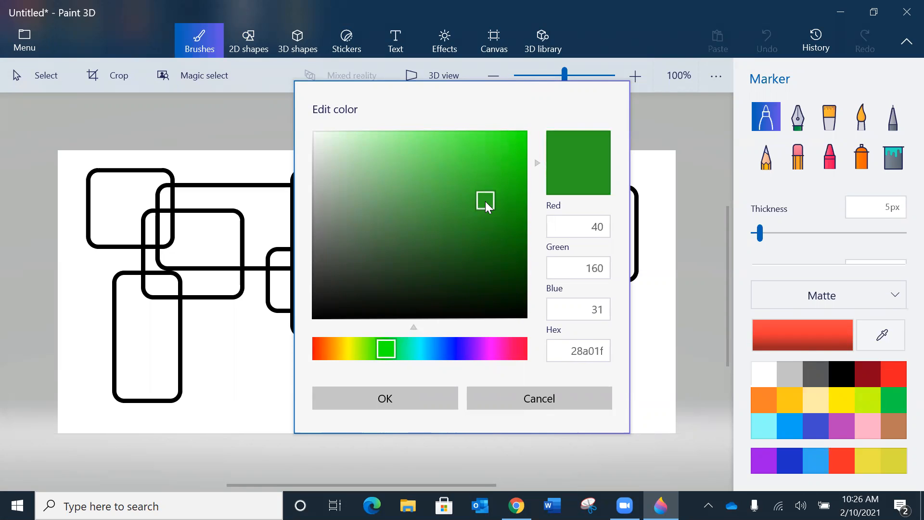
click(388, 400)
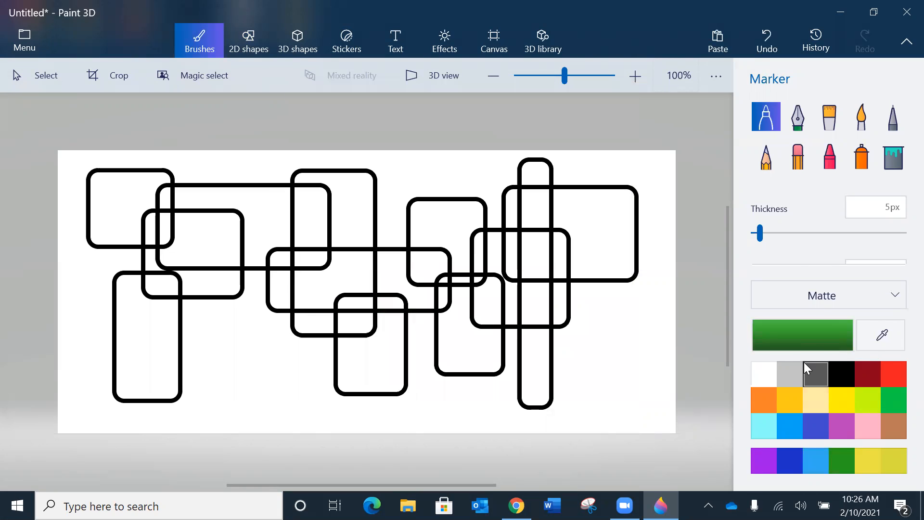
Change the yellow fifth custom swatch to a muted dark green, hex 327948.
double_click(868, 464)
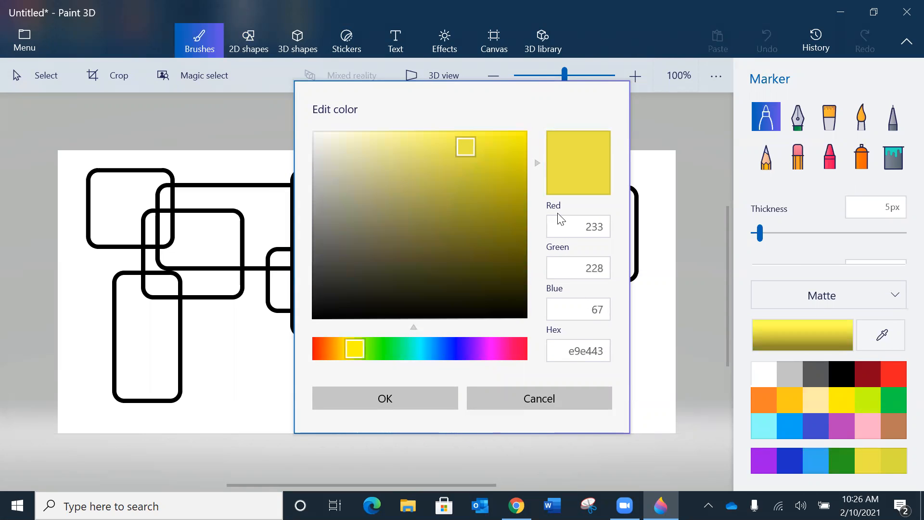
drag(468, 151, 439, 229)
drag(361, 347, 401, 347)
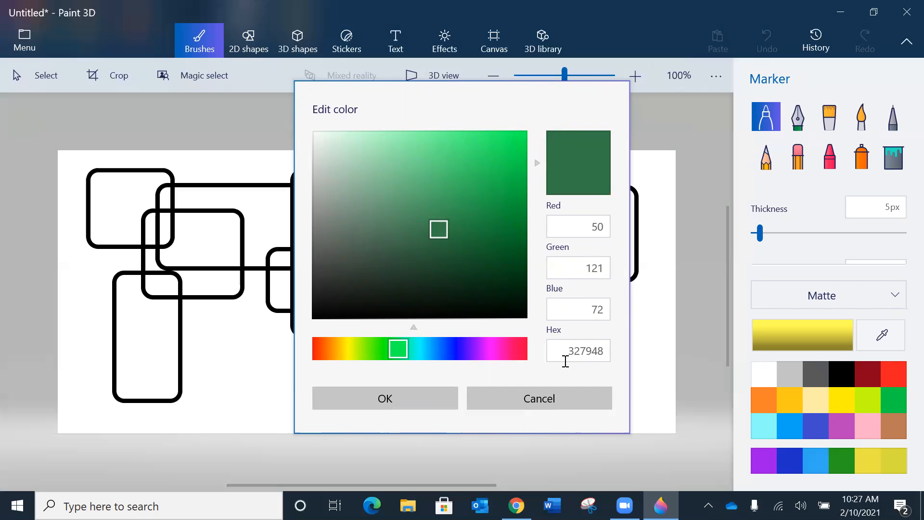
click(385, 402)
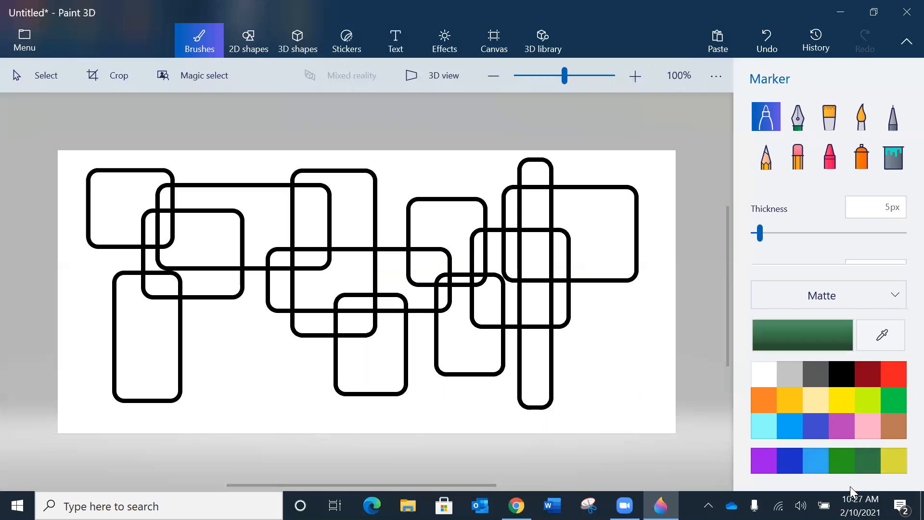
Change the yellow sixth custom swatch to magenta, hex c01dd9.
click(896, 461)
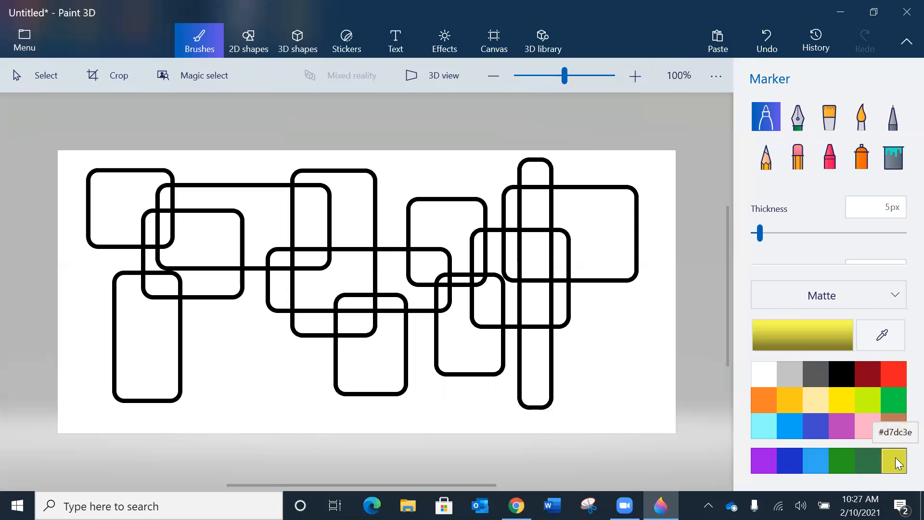
click(895, 461)
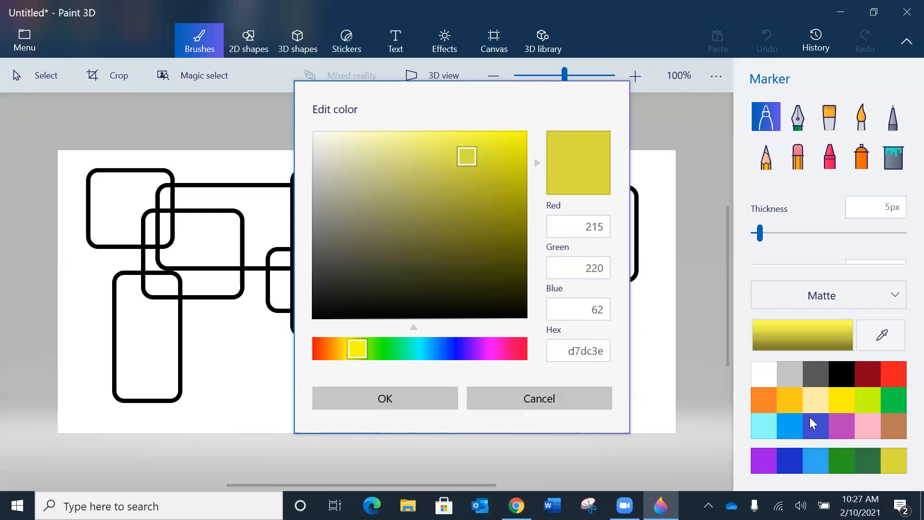
drag(357, 348, 480, 349)
drag(465, 158, 498, 159)
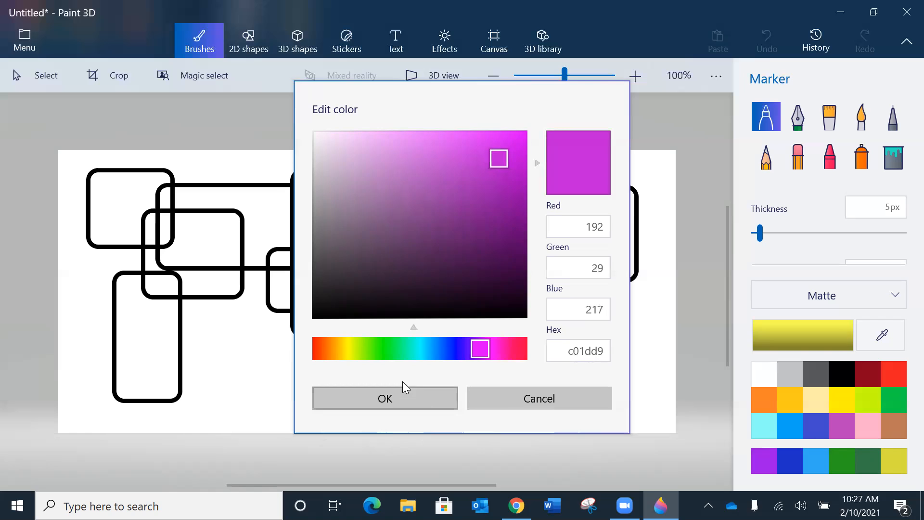
click(397, 395)
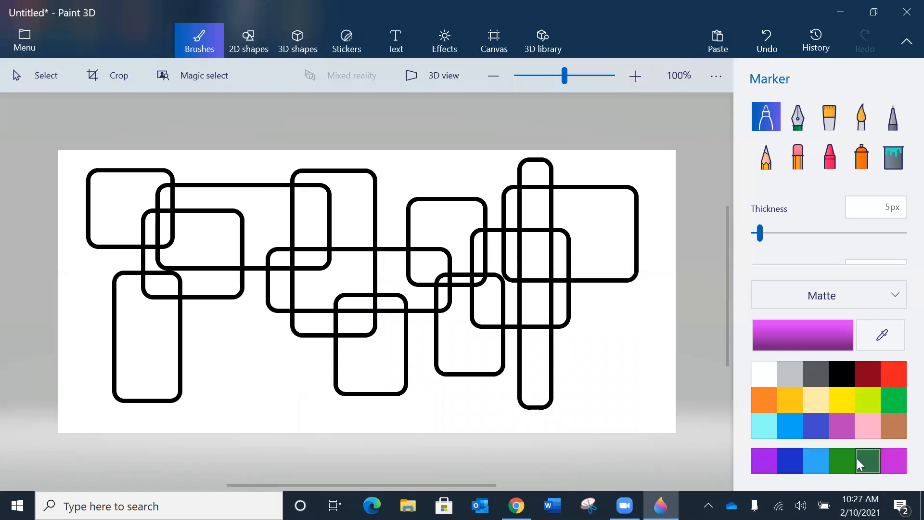
Using the Fill tool, color the large rightmost rectangle's section beyond the narrow bar with the custom vivid purple.
click(896, 155)
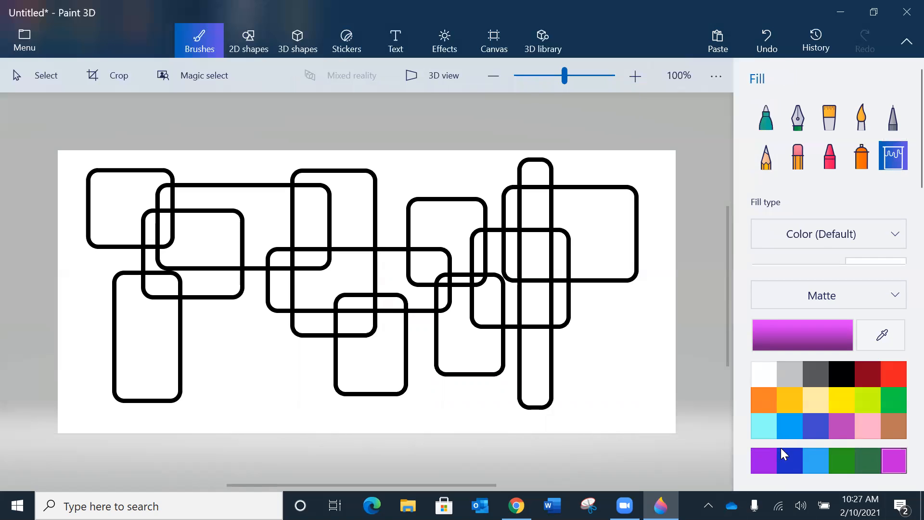
click(764, 462)
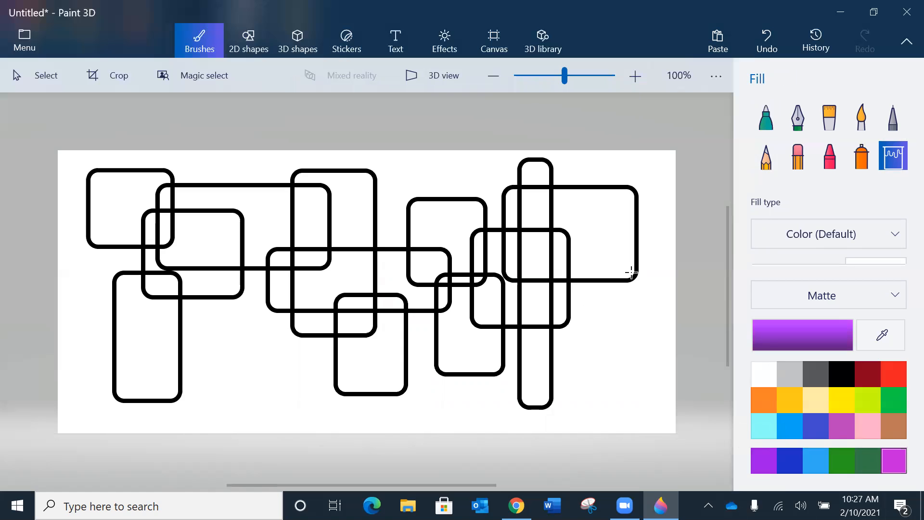
click(602, 234)
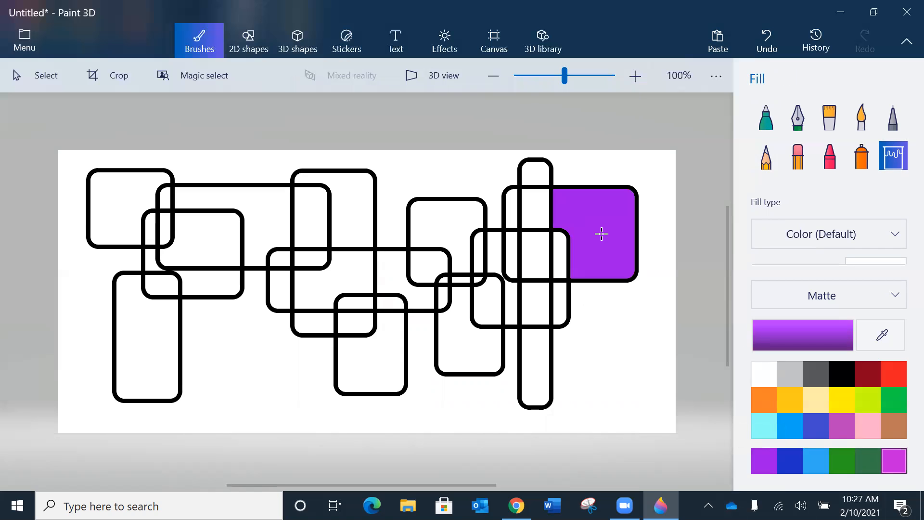
Fill the narrow bar's top end with the custom dark blue and the section directly below it with light blue.
click(787, 455)
click(537, 173)
click(817, 459)
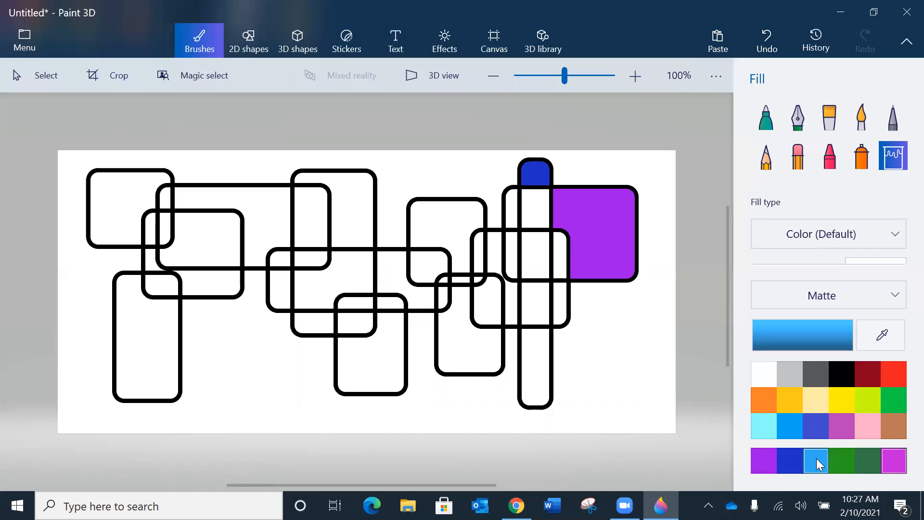
click(535, 207)
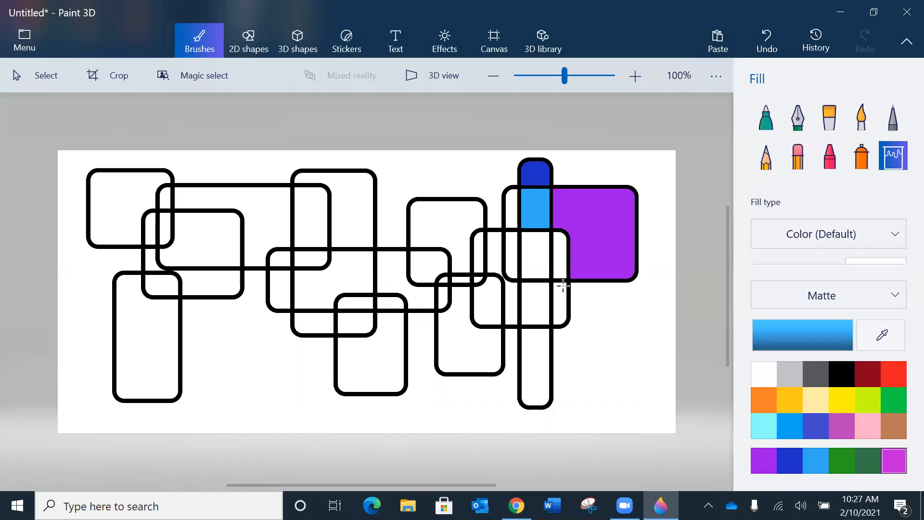
Fill the three sections where the square overlaps the large right rectangle: medium green right of the bar, dark green inside it, magenta left.
click(844, 463)
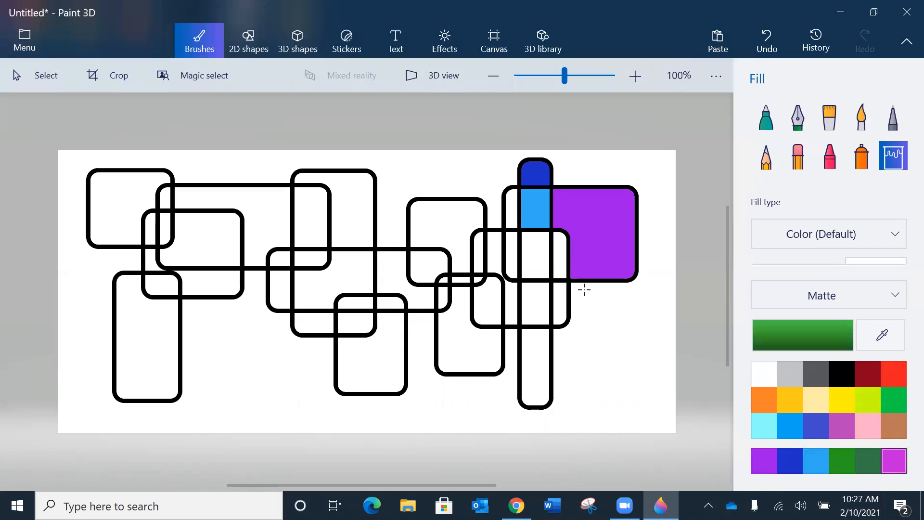
click(558, 253)
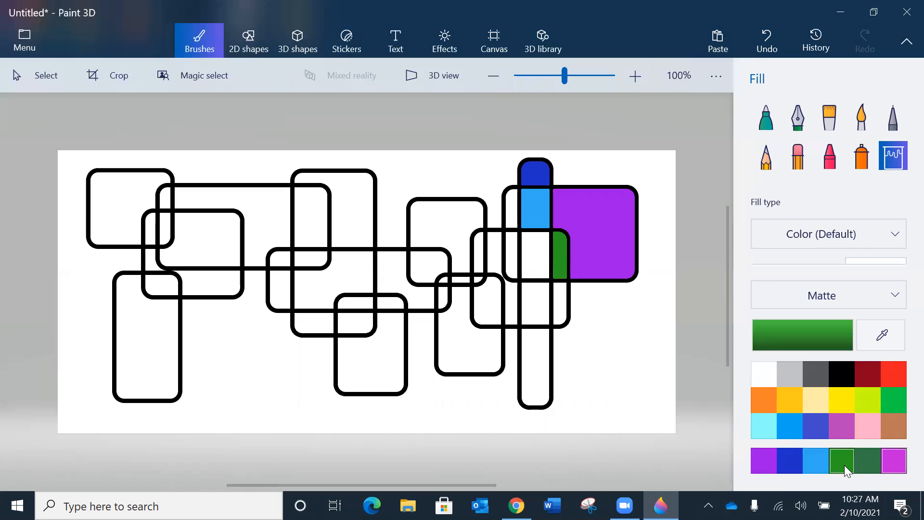
click(865, 461)
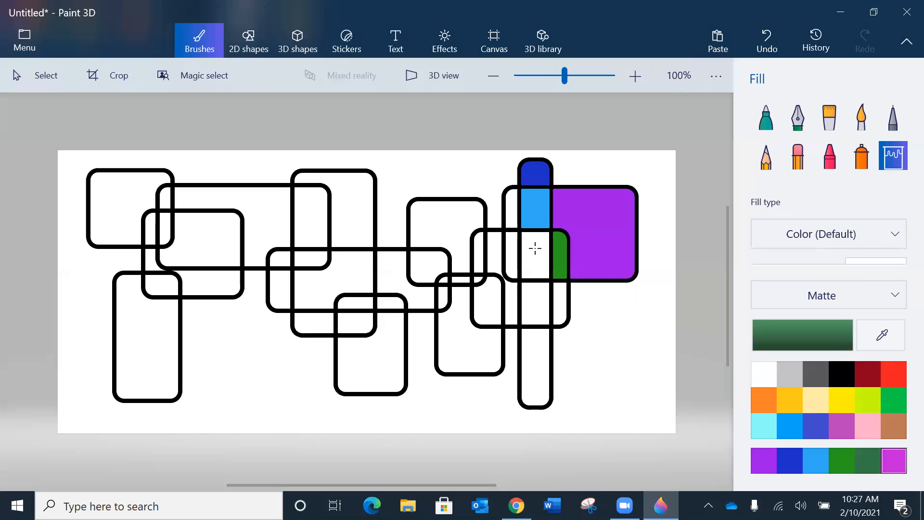
click(535, 248)
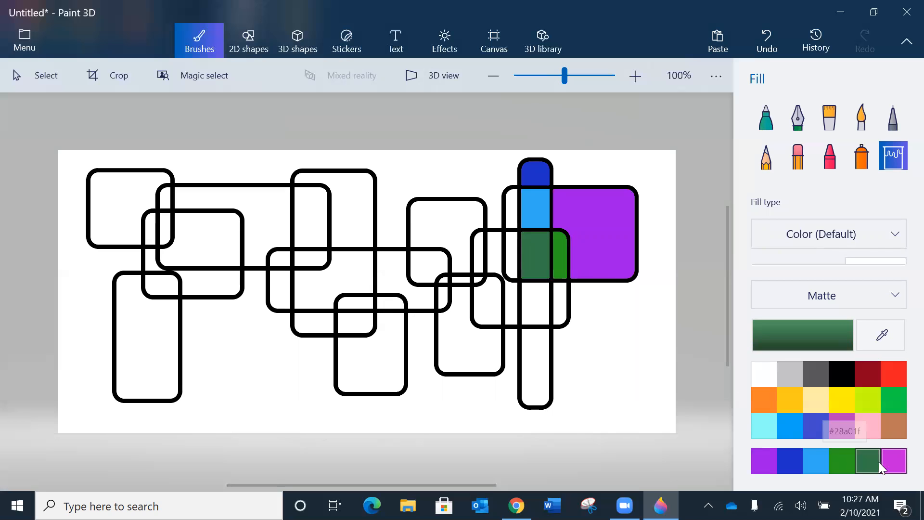
click(893, 463)
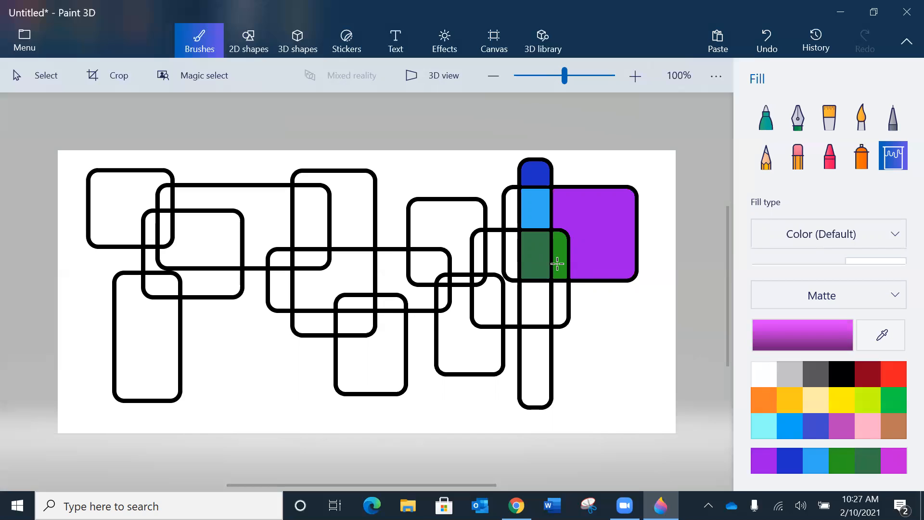
click(512, 250)
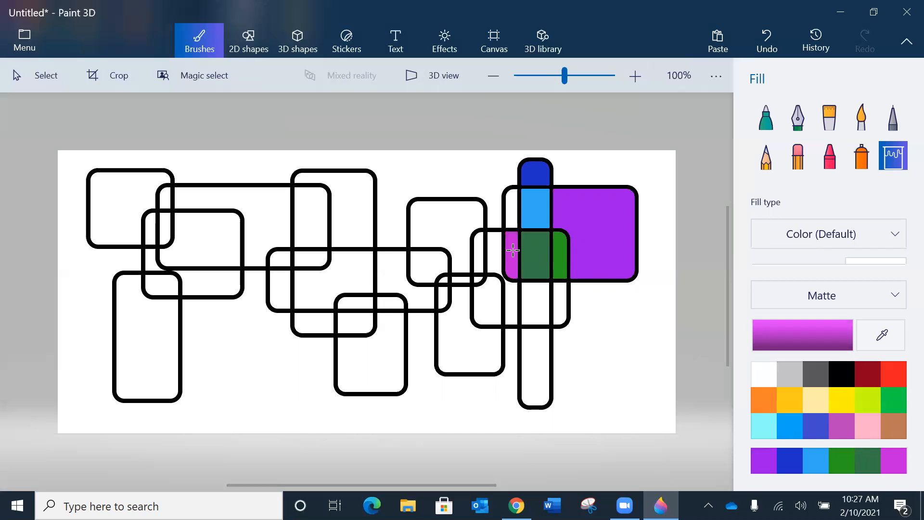
Fill the large right rectangle's upper-left sliver beside the bar with light blue, and replace that fill with medium green.
click(813, 460)
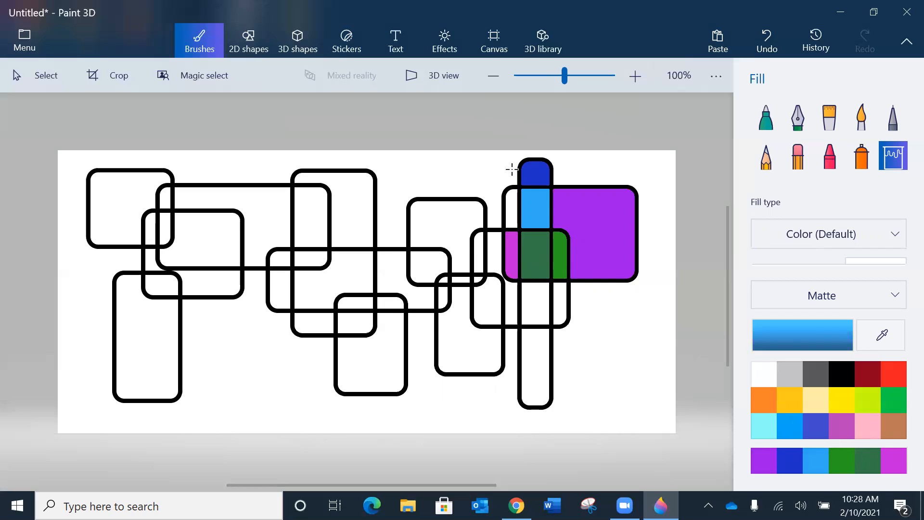
click(511, 214)
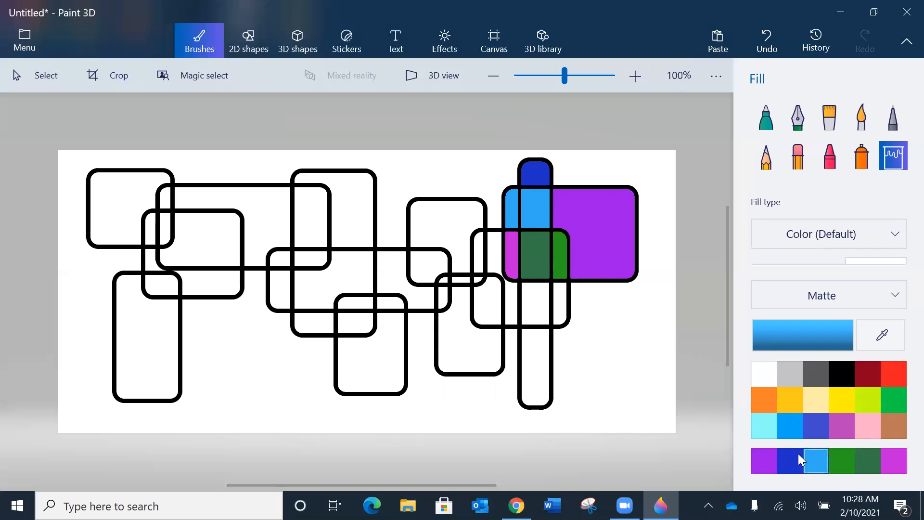
click(838, 462)
click(512, 211)
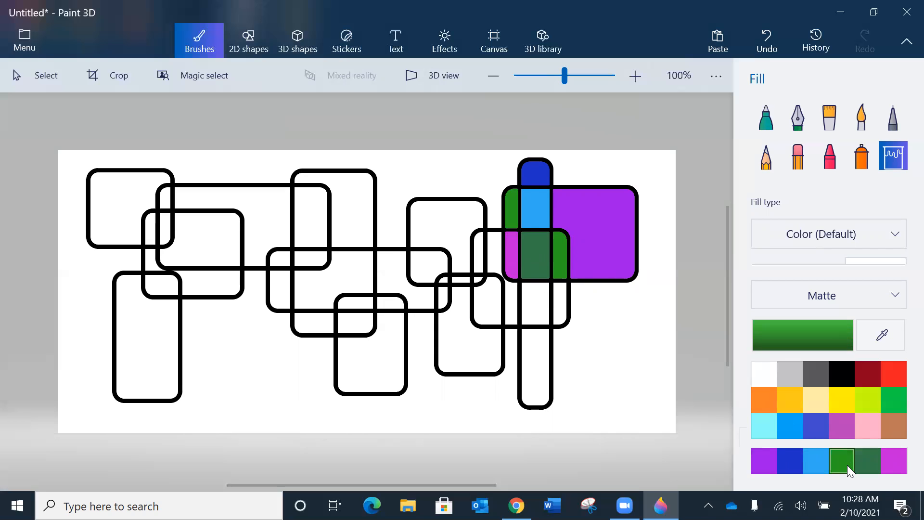
Fill the overlapping square's lower-right corner section with dark blue, and replace that fill with light blue.
click(789, 458)
click(561, 302)
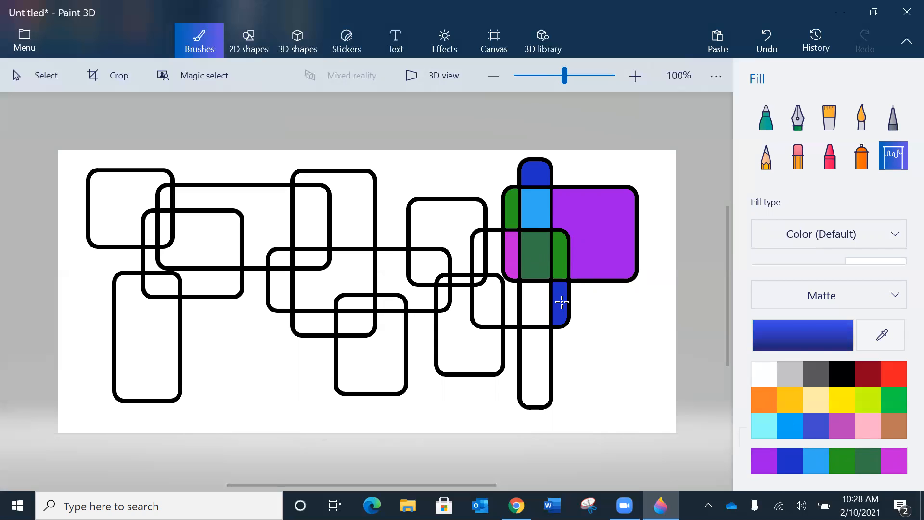
click(818, 461)
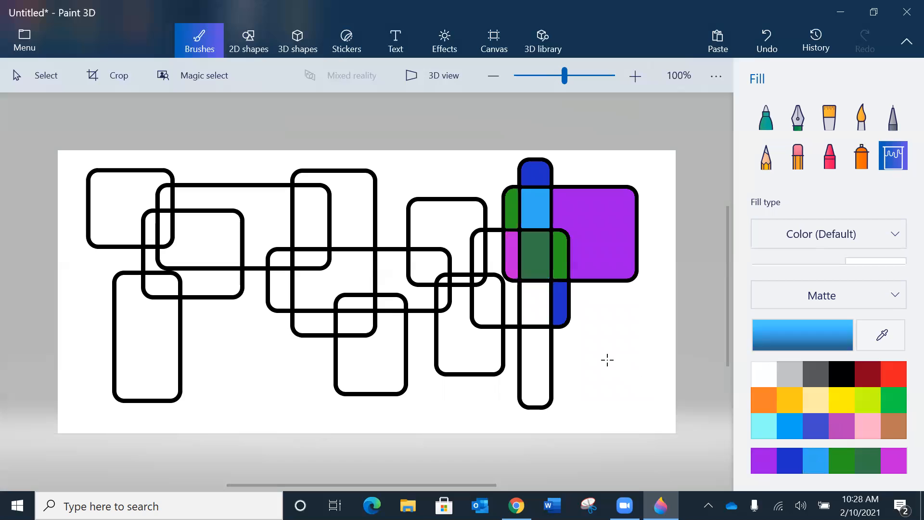
click(558, 299)
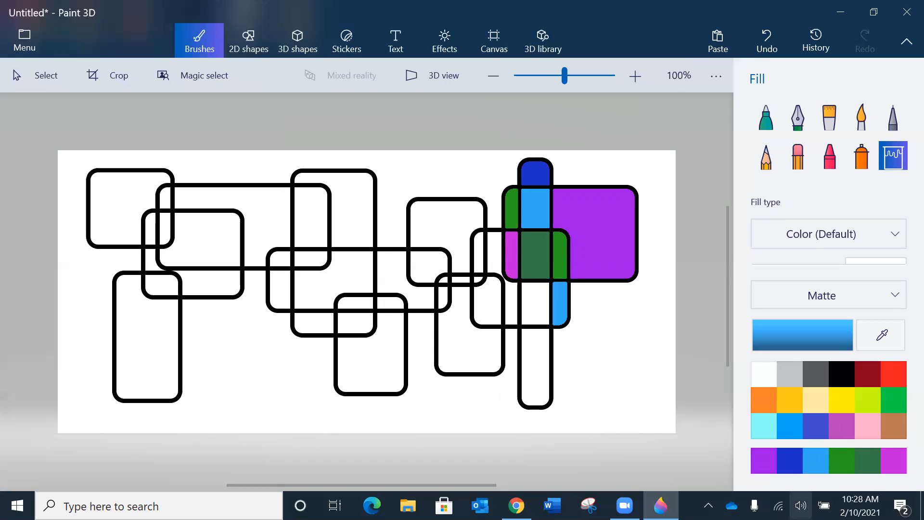
Fill the narrow bar's bottom section with medium green and the section just above it with light blue, replacing the latter with vivid purple.
click(843, 461)
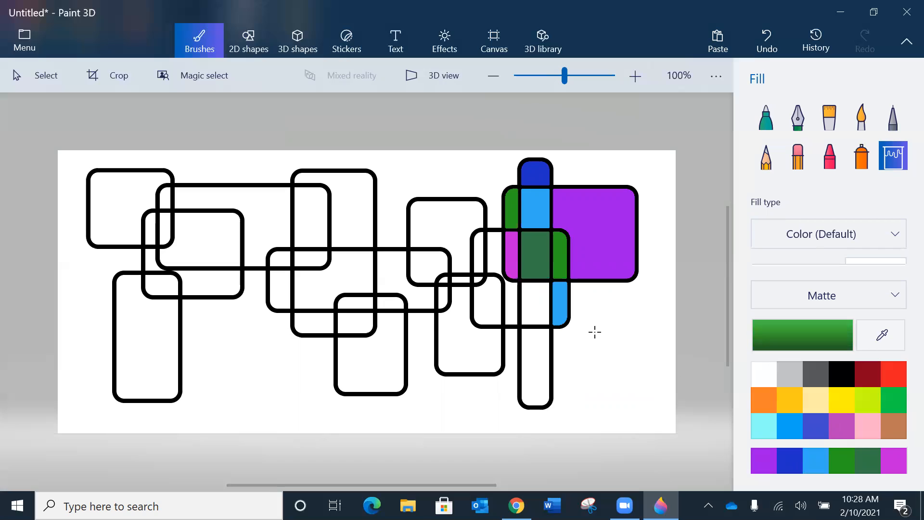
click(539, 368)
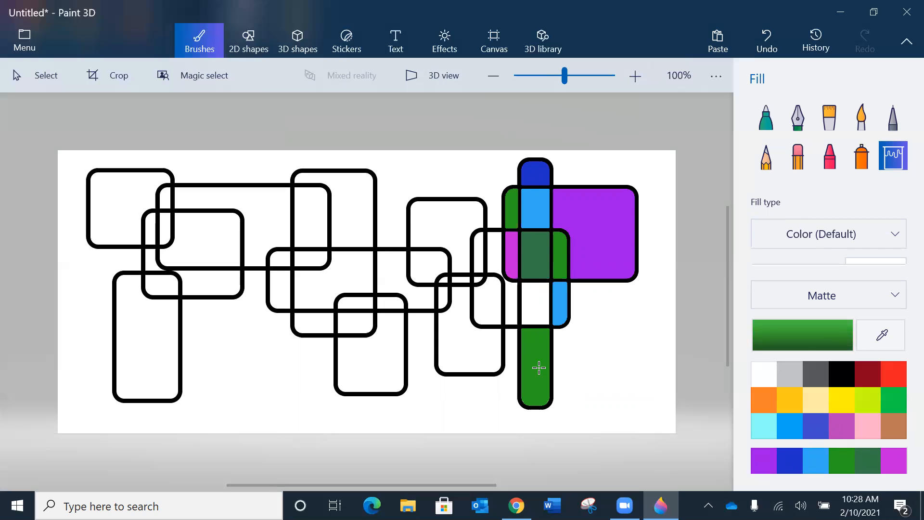
click(815, 454)
click(534, 307)
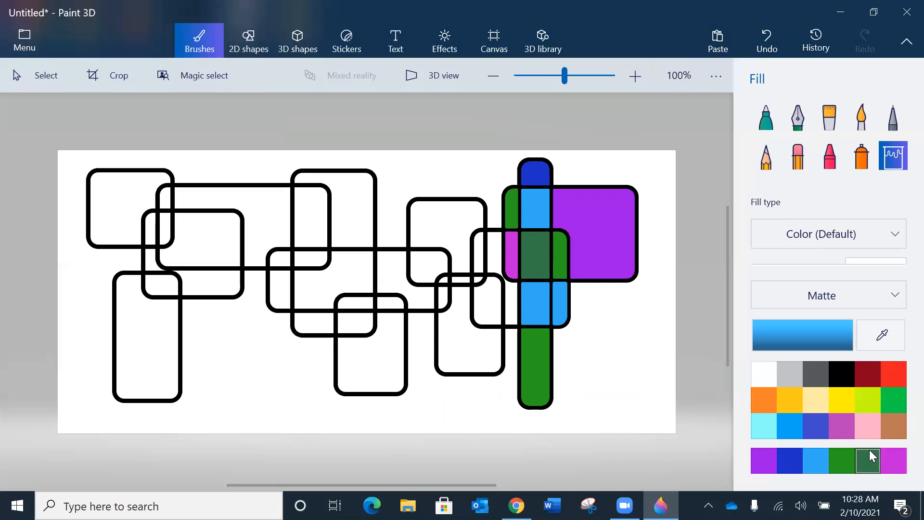
click(760, 462)
click(538, 303)
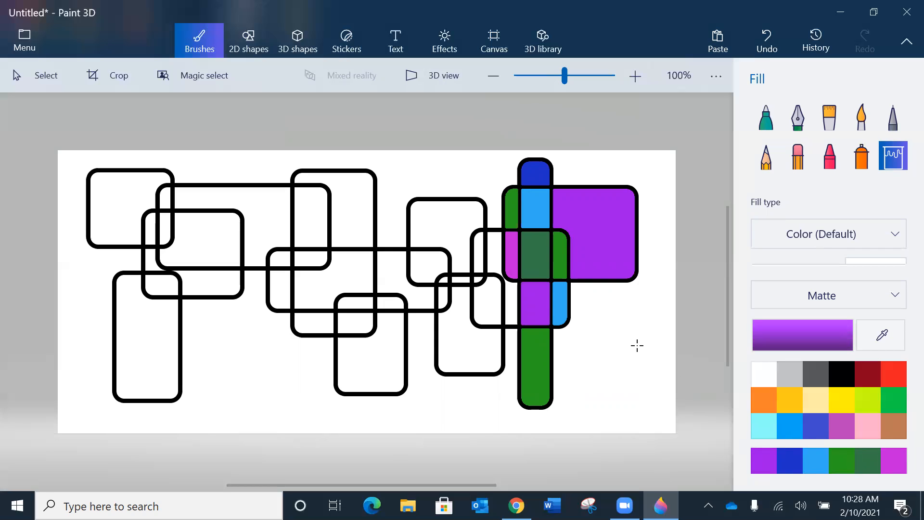
Save a copy of the artwork as a PNG image named Cool Color Squares in the Pictures folder.
click(25, 36)
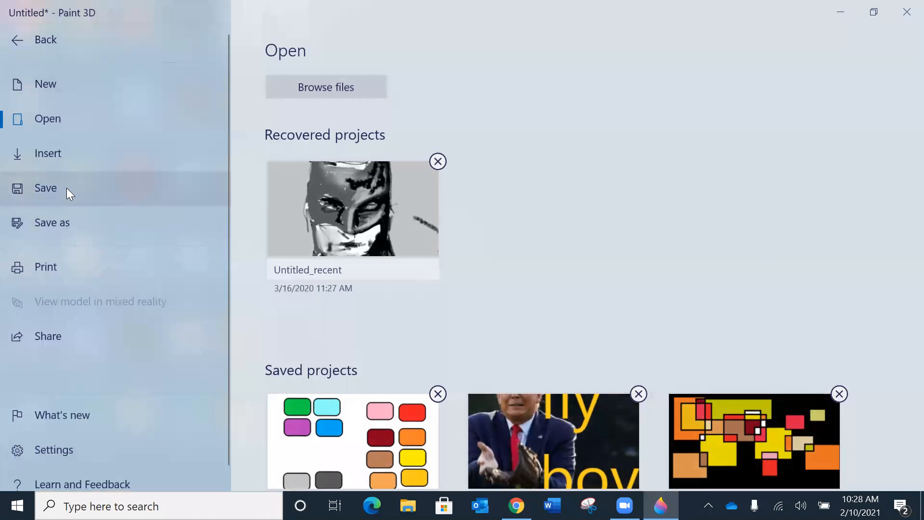
click(57, 219)
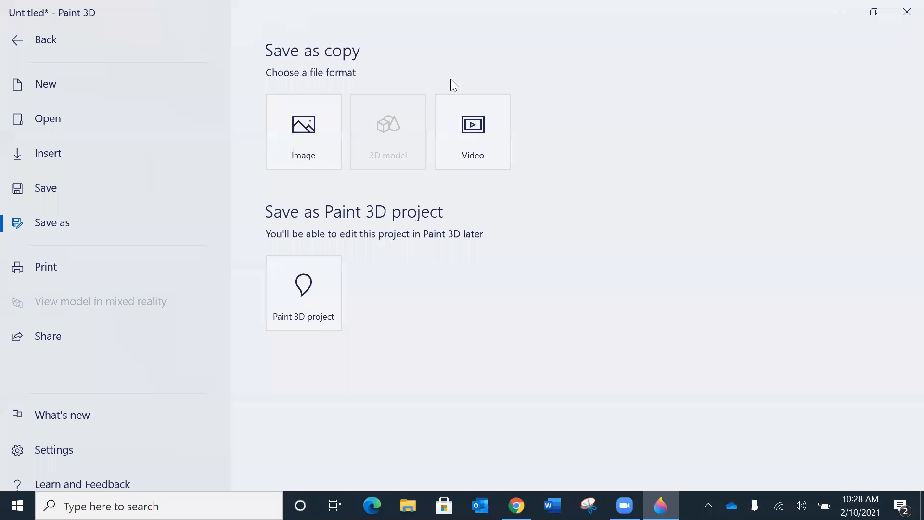
click(302, 130)
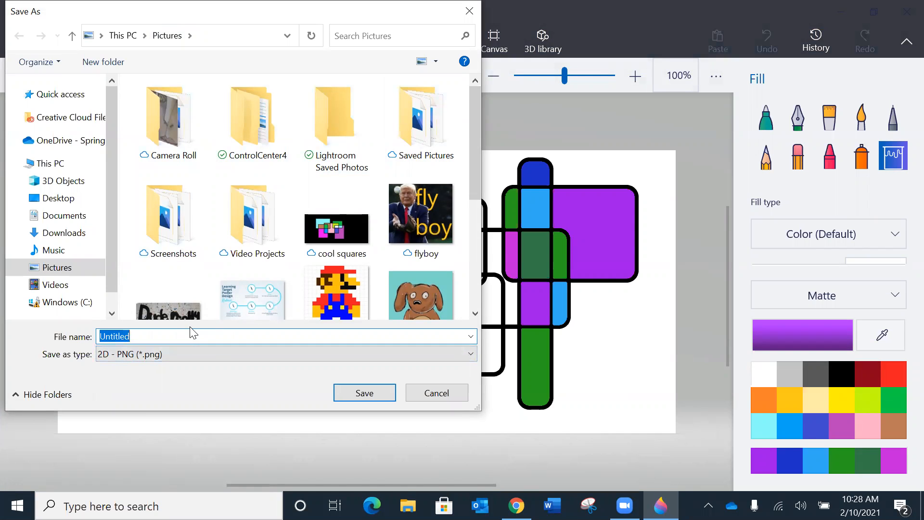
text(CO)
key(BackSpace)
text(oo)
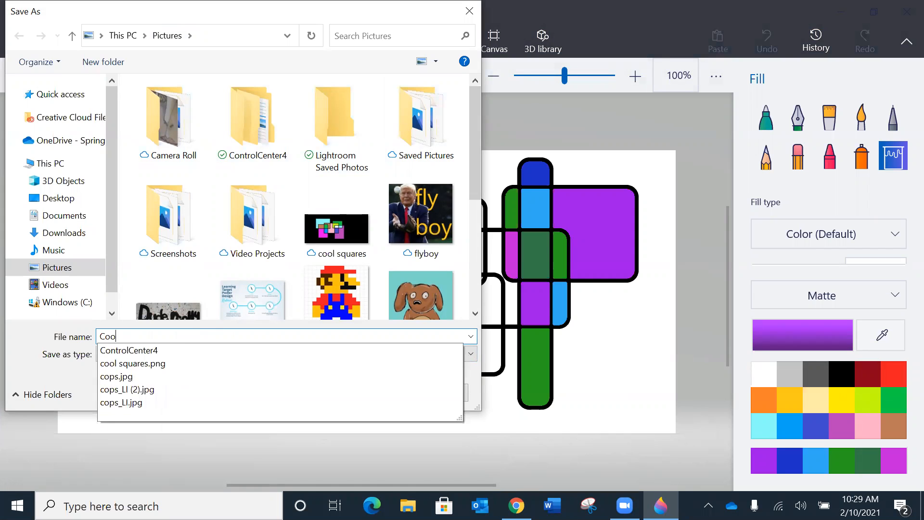
text(l Color)
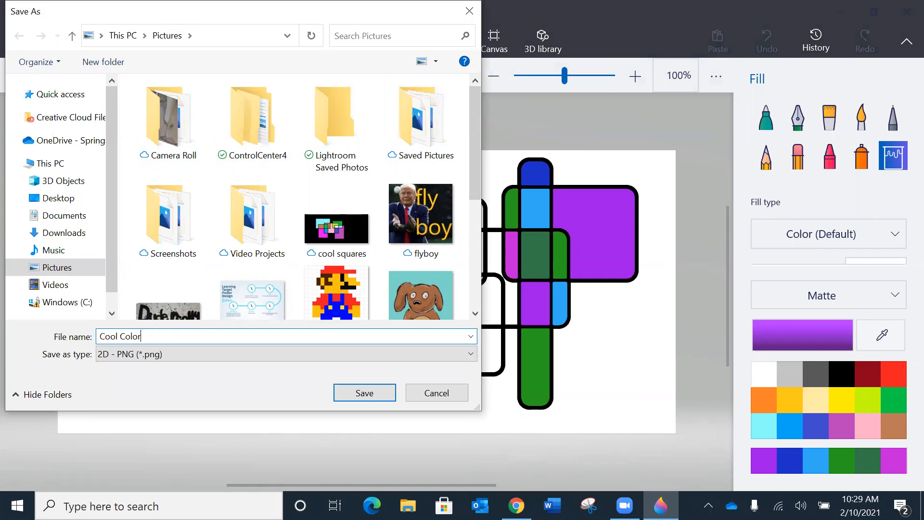
text( Squares)
key(Return)
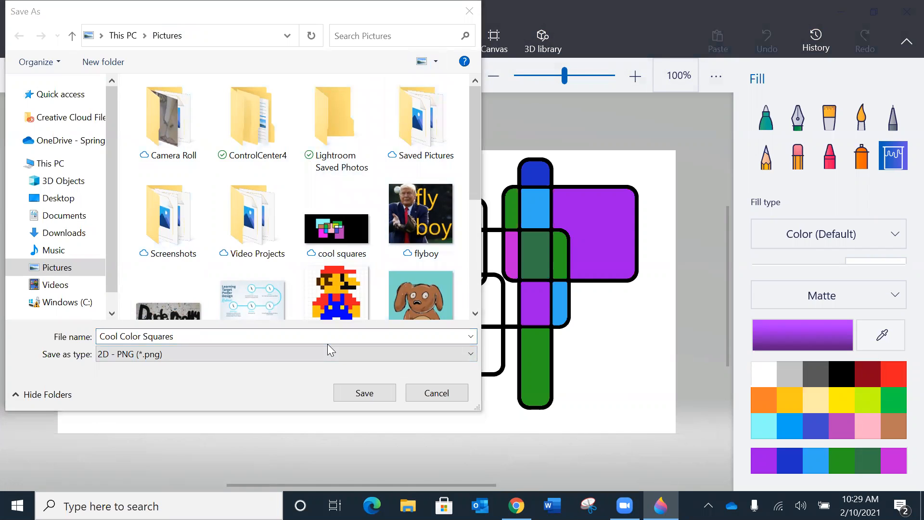